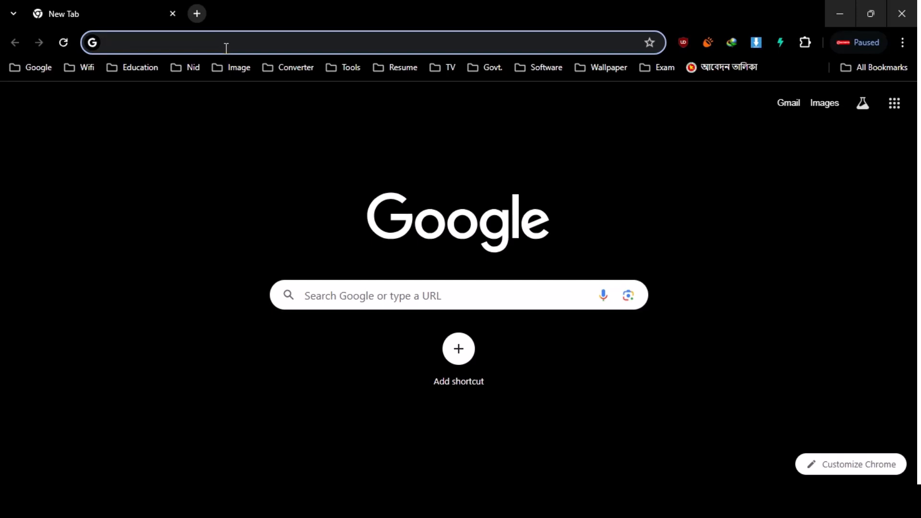
Step: Search Google for "camtasia download" and open TechSmith's Camtasia video editor page
{"action": "type", "text": "c"}
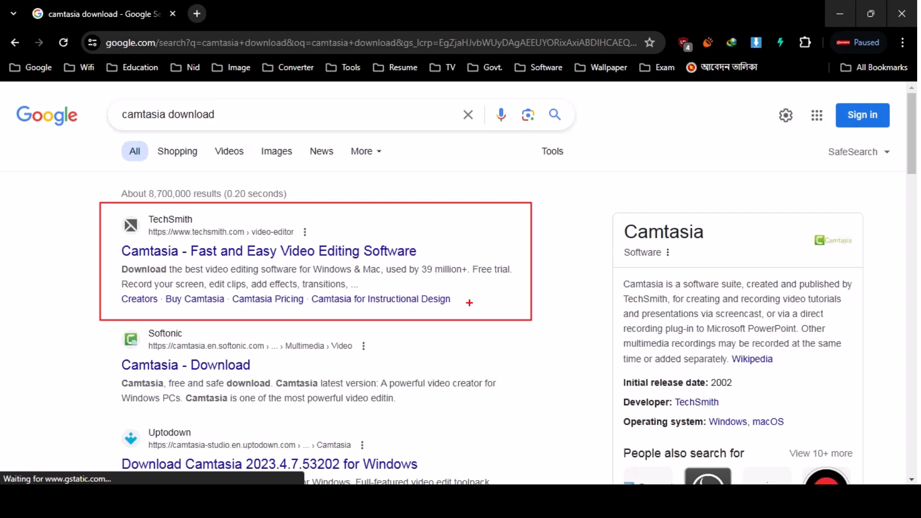
{"action": "key", "text": "Escape"}
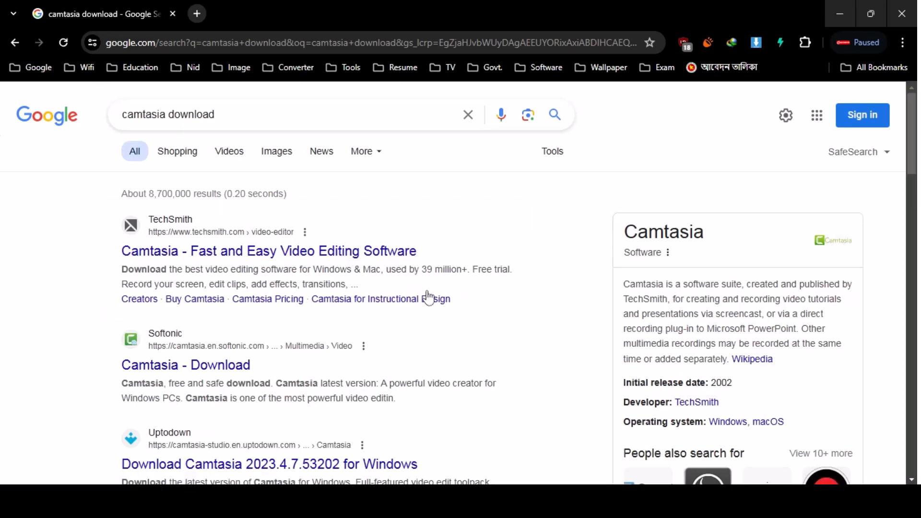
{"action": "left_click", "coordinate": [275, 251]}
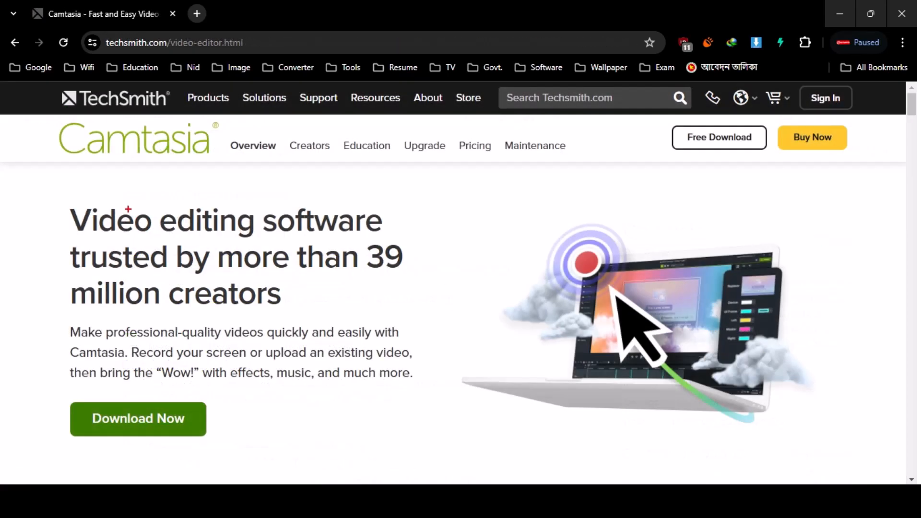
{"action": "left_click_drag", "start_coordinate": [51, 185], "coordinate": [423, 441]}
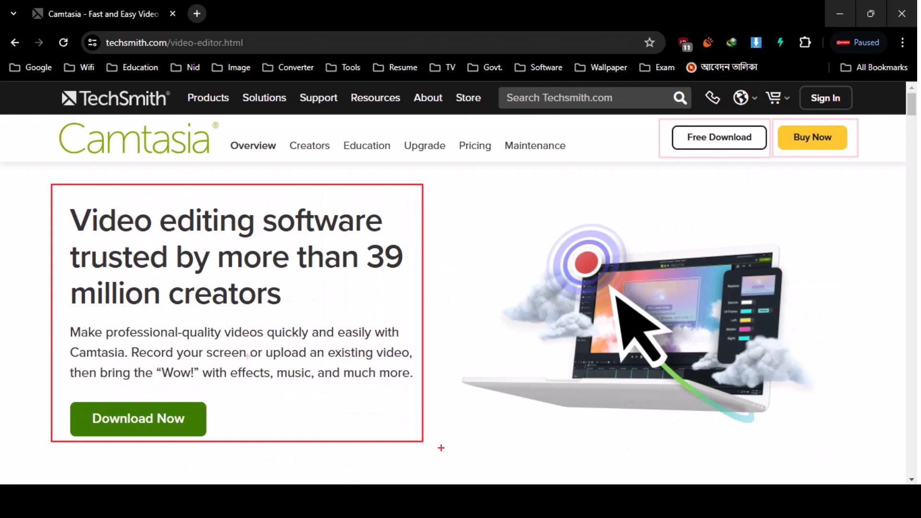
{"action": "left_click_drag", "start_coordinate": [71, 398], "coordinate": [214, 448]}
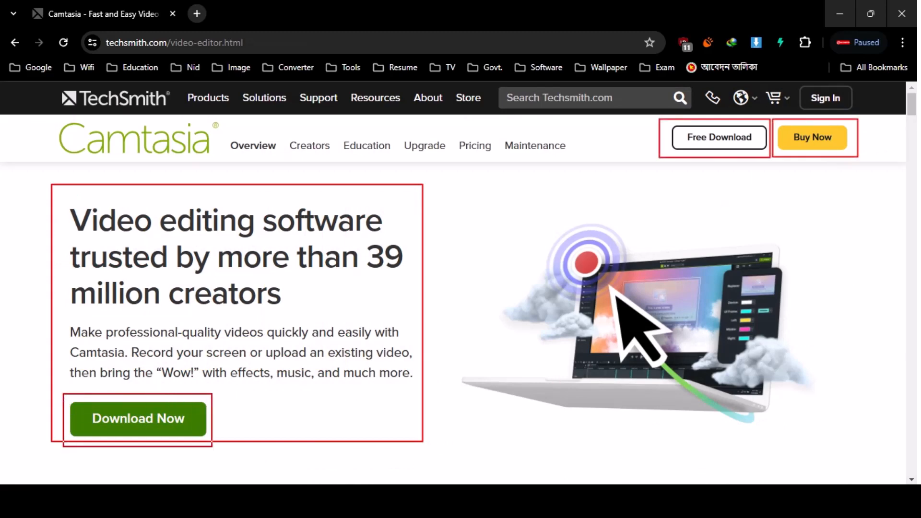
{"action": "key", "text": "Escape"}
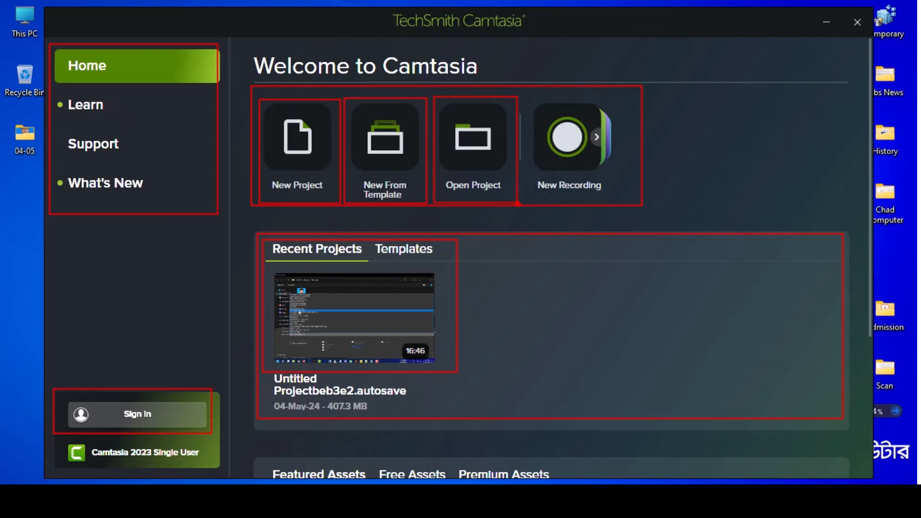
{"action": "left_click_drag", "start_coordinate": [526, 101], "coordinate": [628, 196]}
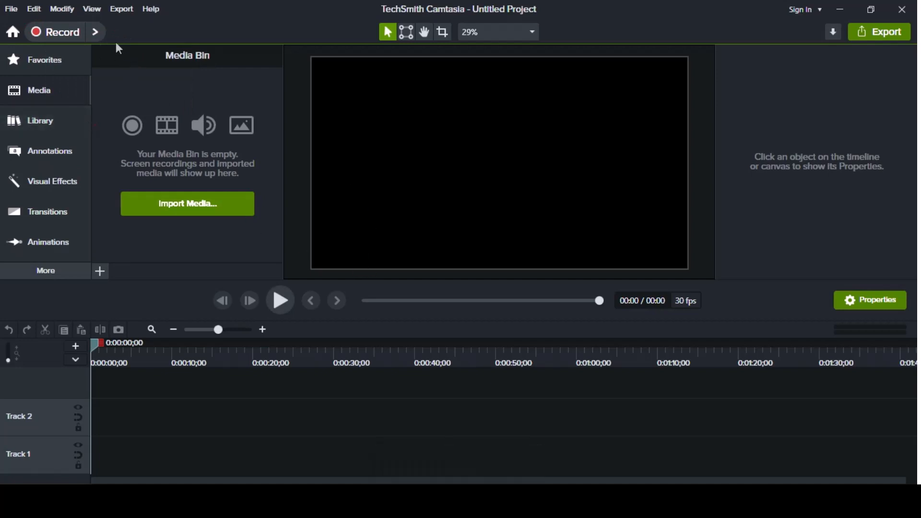
Step: Expand the recording options to show the Video/Audio, Audio and Image choices
{"action": "left_click", "coordinate": [96, 33]}
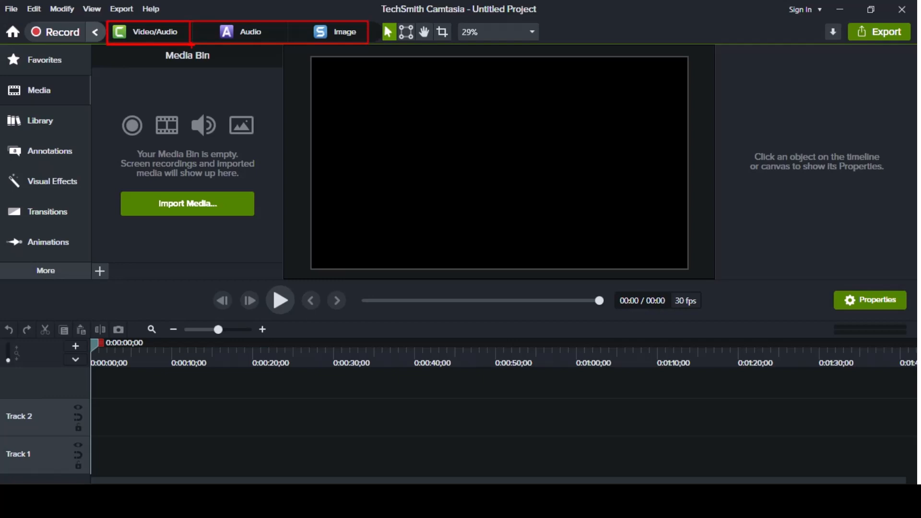
{"action": "left_click_drag", "start_coordinate": [204, 21], "coordinate": [284, 44]}
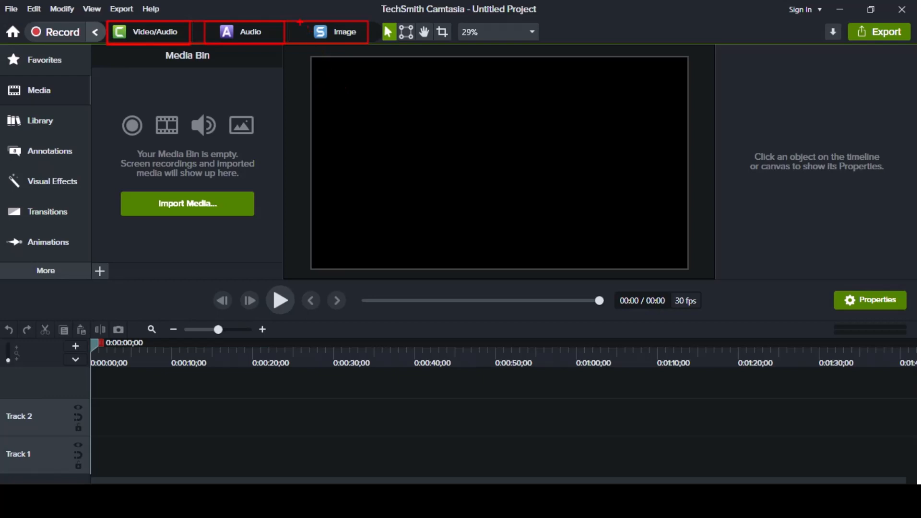
{"action": "left_click_drag", "start_coordinate": [297, 20], "coordinate": [369, 45]}
{"action": "left_click_drag", "start_coordinate": [1, 49], "coordinate": [89, 260]}
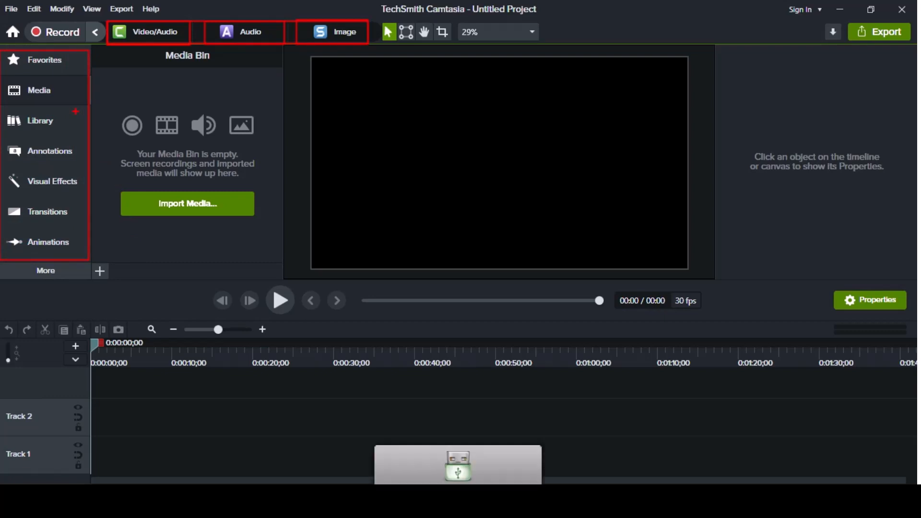
{"action": "key", "text": "Escape"}
{"action": "mouse_move", "coordinate": [1, 47]}
{"action": "left_mouse_down"}
{"action": "mouse_move", "coordinate": [24, 77]}
{"action": "mouse_move", "coordinate": [86, 224]}
{"action": "mouse_move", "coordinate": [89, 283]}
{"action": "left_mouse_up"}
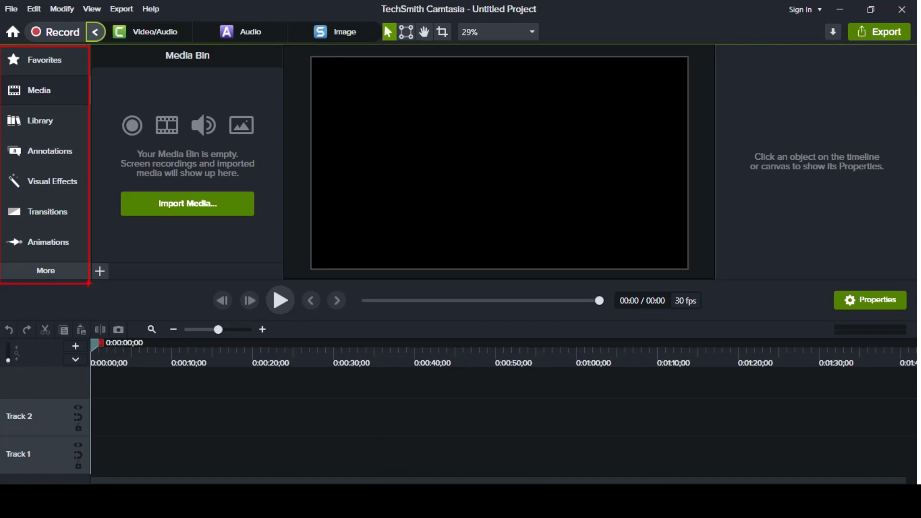
{"action": "mouse_move", "coordinate": [106, 178]}
{"action": "left_mouse_down"}
{"action": "mouse_move", "coordinate": [198, 217]}
{"action": "mouse_move", "coordinate": [270, 231]}
{"action": "left_mouse_up"}
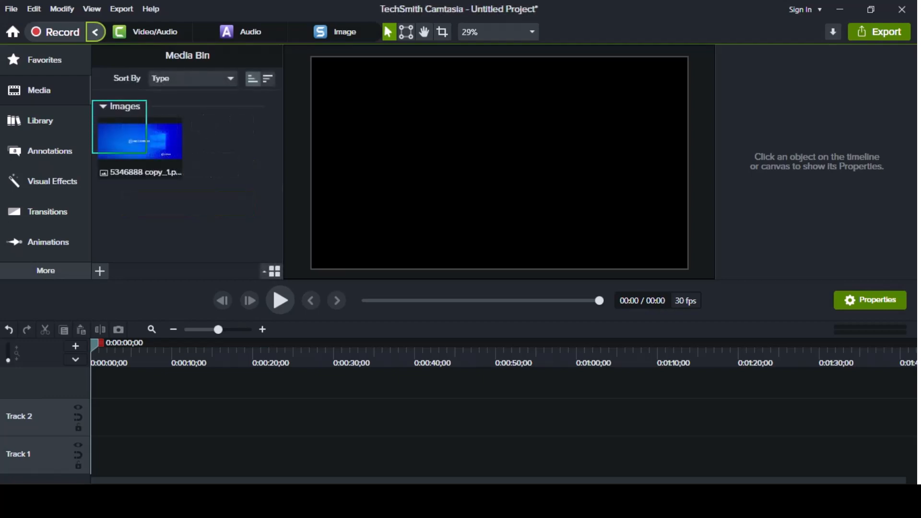
{"action": "left_click_drag", "start_coordinate": [92, 100], "coordinate": [199, 194]}
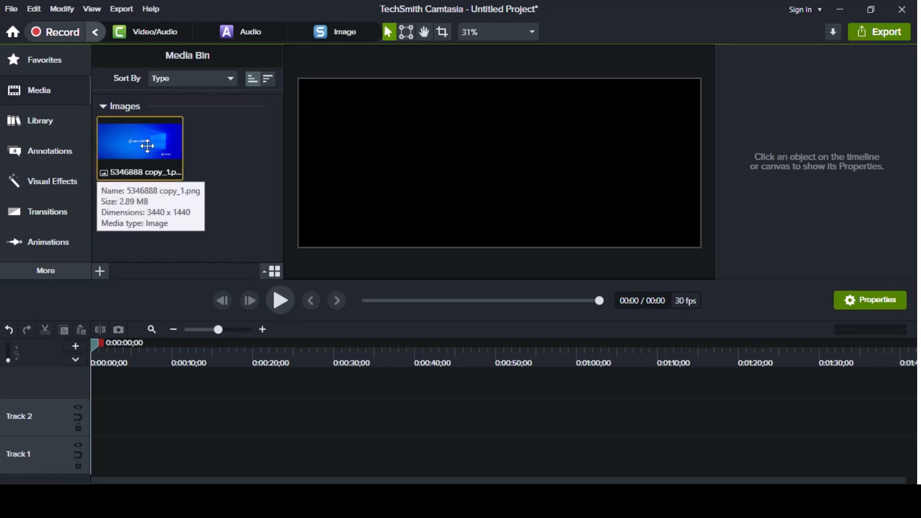
Step: Place the 5346888 copy_1 image at the start of Track 2 and extend it to about 15 seconds
{"action": "left_click_drag", "start_coordinate": [148, 147], "coordinate": [76, 435]}
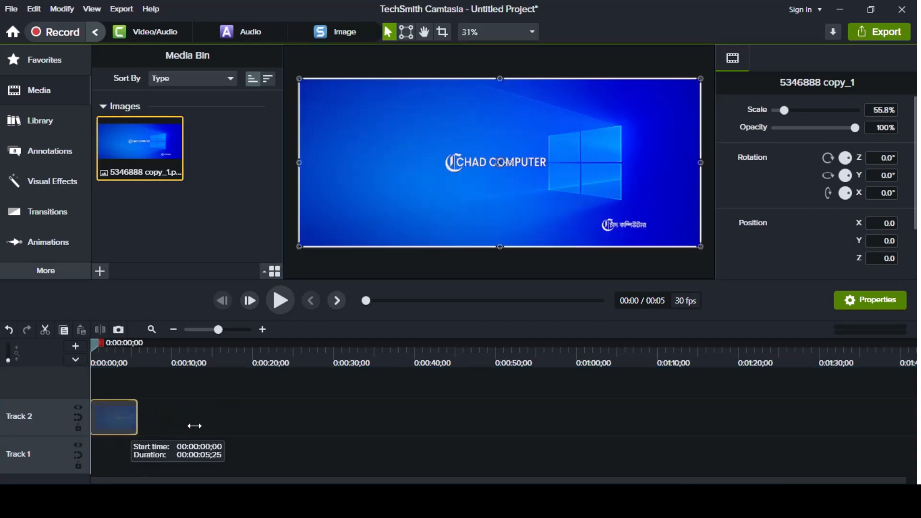
{"action": "left_click_drag", "start_coordinate": [194, 426], "coordinate": [214, 428]}
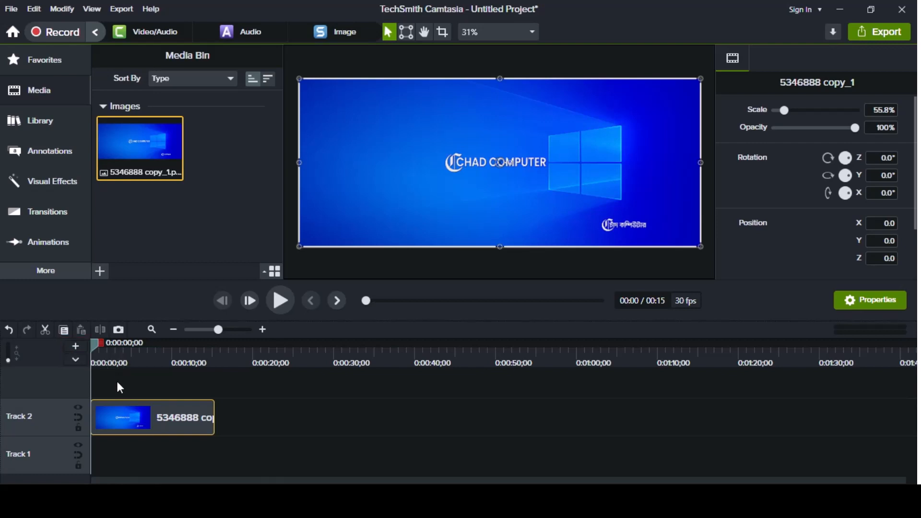
Step: Add two new tracks above Track 2 and make the timeline area slightly taller
{"action": "left_click", "coordinate": [76, 347]}
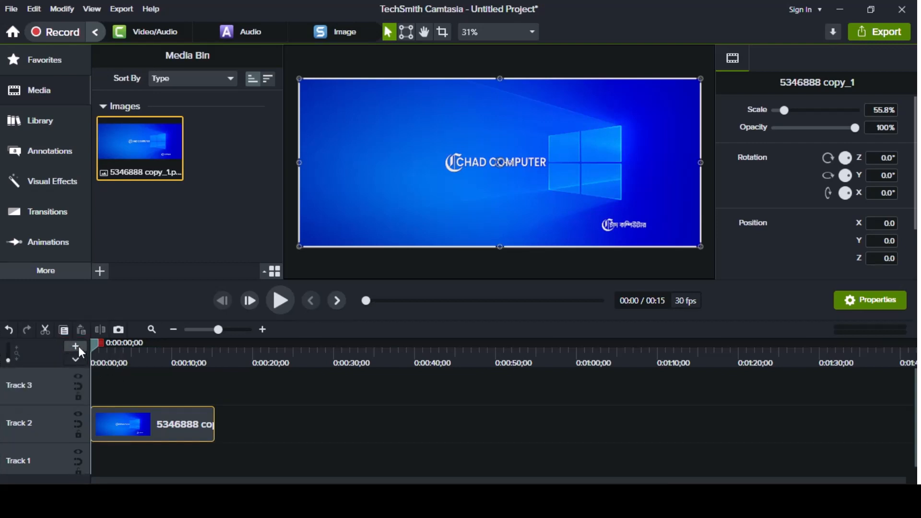
{"action": "left_click", "coordinate": [79, 346]}
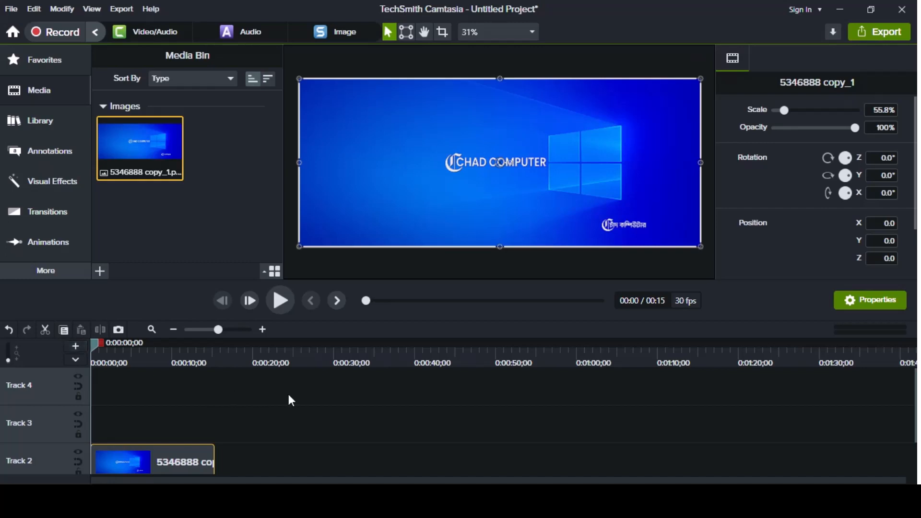
{"action": "scroll", "coordinate": [295, 412], "scroll_direction": "down", "scroll_amount": 1}
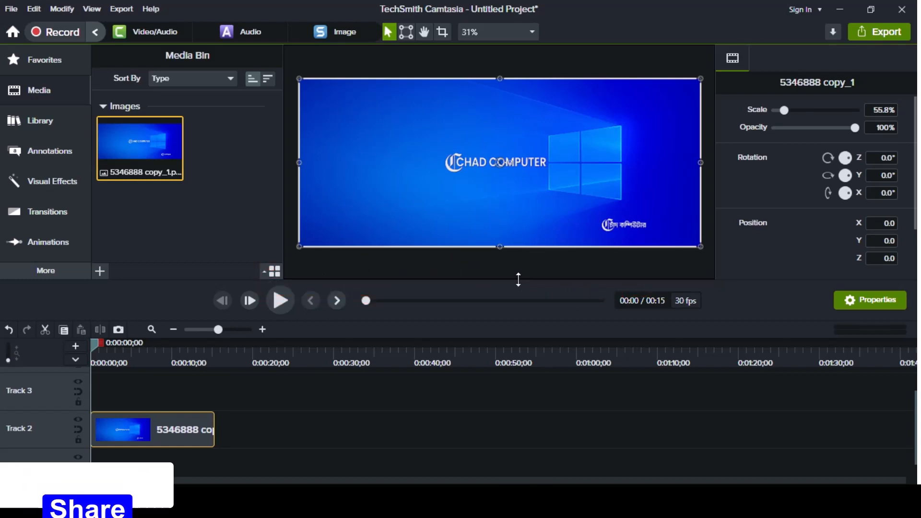
{"action": "mouse_move", "coordinate": [520, 278]}
{"action": "left_mouse_down"}
{"action": "mouse_move", "coordinate": [526, 224]}
{"action": "mouse_move", "coordinate": [528, 273]}
{"action": "left_mouse_up"}
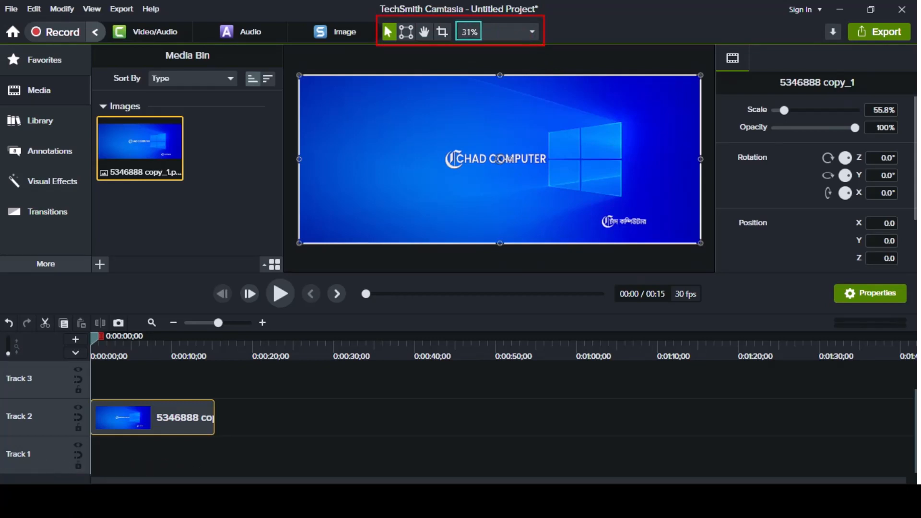
Step: Examine the canvas zoom choices, including the Fit option
{"action": "left_click", "coordinate": [526, 42]}
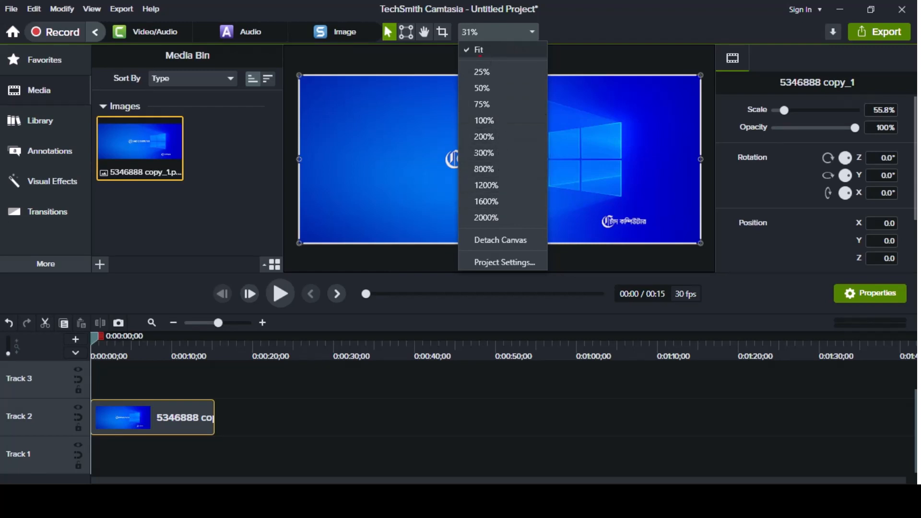
{"action": "left_click_drag", "start_coordinate": [460, 43], "coordinate": [500, 56]}
{"action": "left_click", "coordinate": [507, 56]}
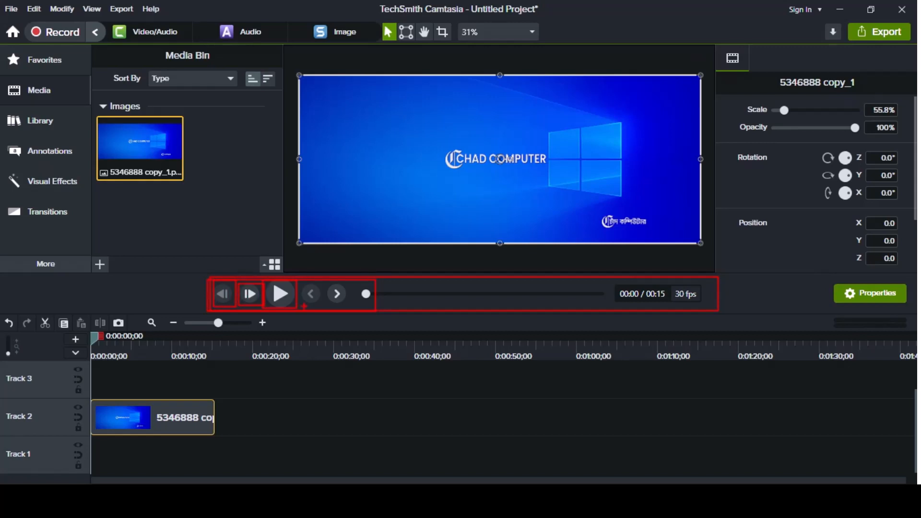
Step: Preview the image clip on the timeline and pause playback at about 11 seconds
{"action": "left_click", "coordinate": [282, 294]}
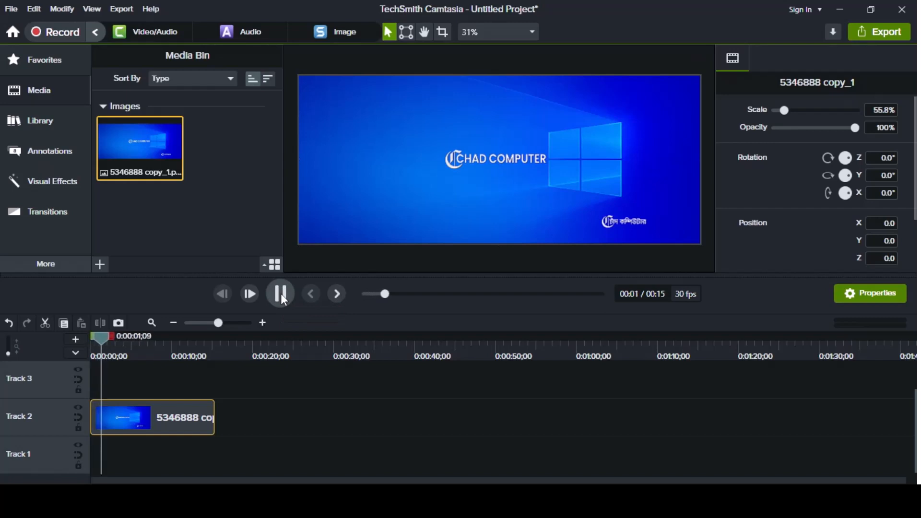
{"action": "left_click", "coordinate": [281, 293]}
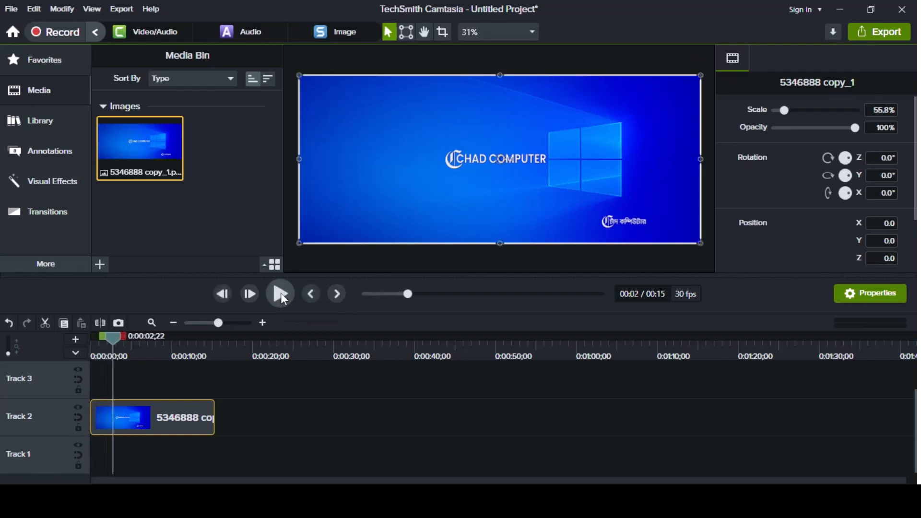
{"action": "left_click", "coordinate": [280, 293]}
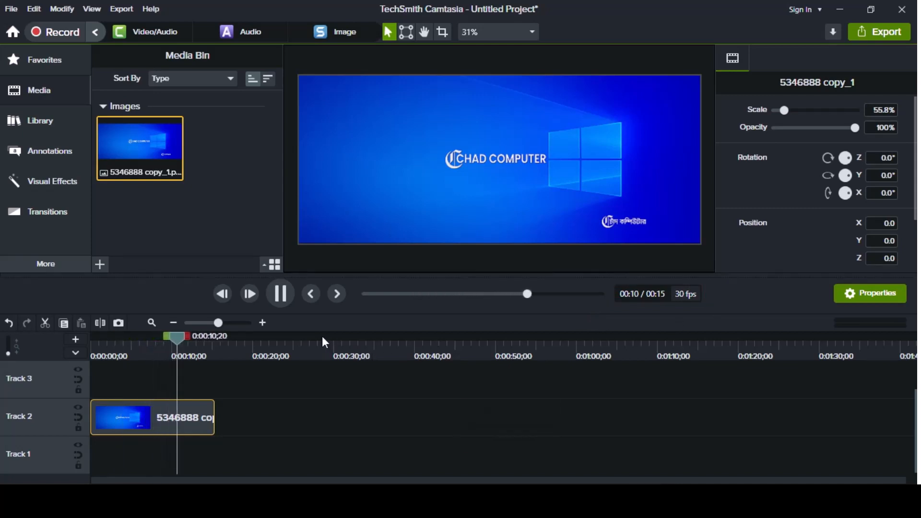
{"action": "key", "text": "space"}
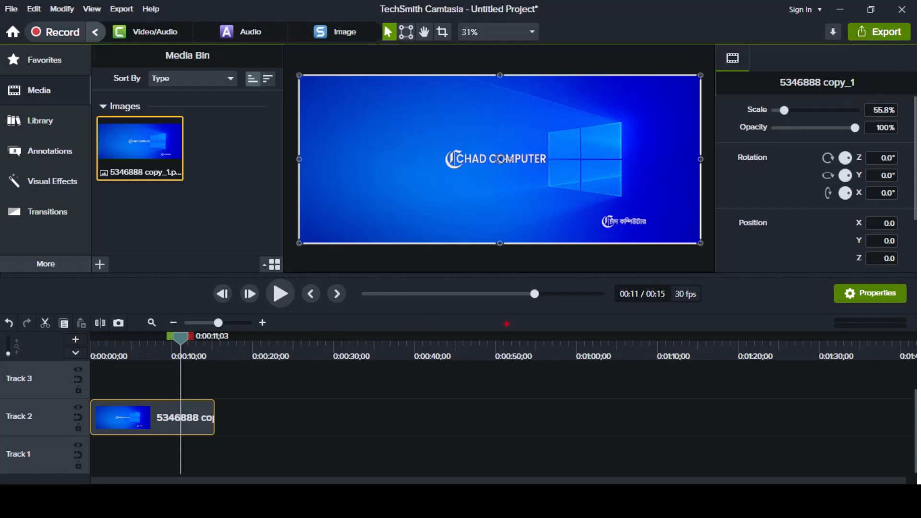
{"action": "left_click_drag", "start_coordinate": [605, 278], "coordinate": [719, 304]}
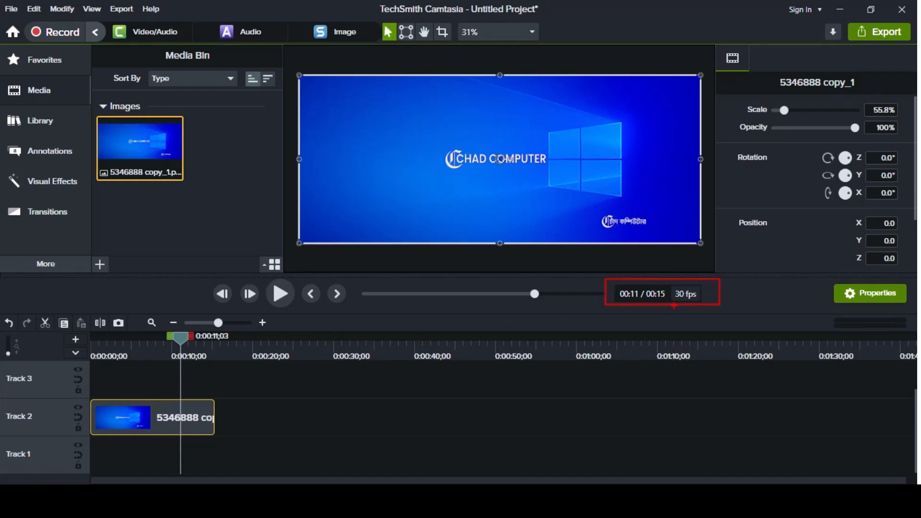
{"action": "left_click_drag", "start_coordinate": [613, 283], "coordinate": [640, 308]}
{"action": "left_click_drag", "start_coordinate": [640, 284], "coordinate": [671, 306]}
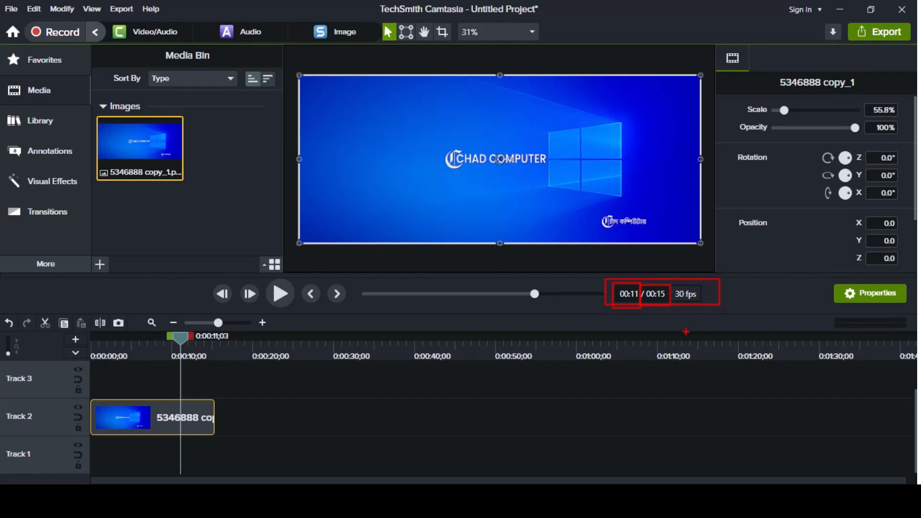
{"action": "left_click_drag", "start_coordinate": [669, 280], "coordinate": [707, 314]}
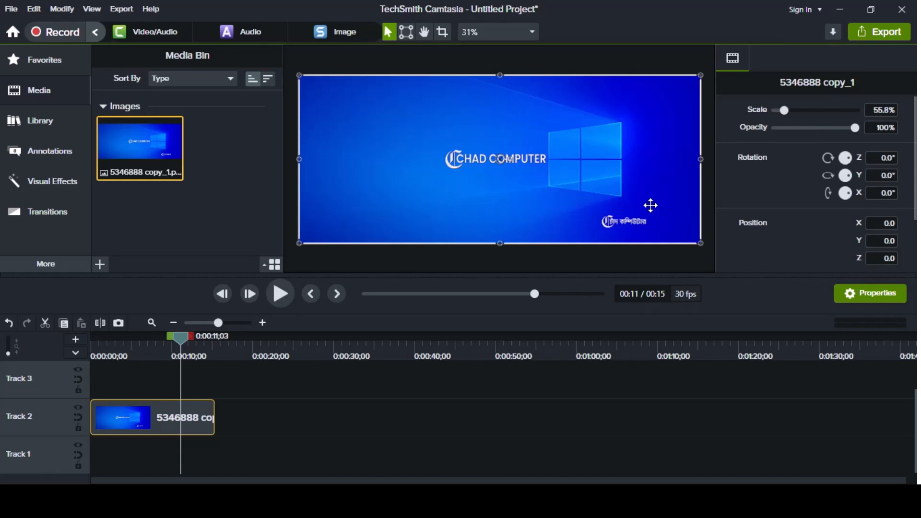
Step: Open the project settings from the canvas to check its width and height
{"action": "right_click", "coordinate": [634, 142]}
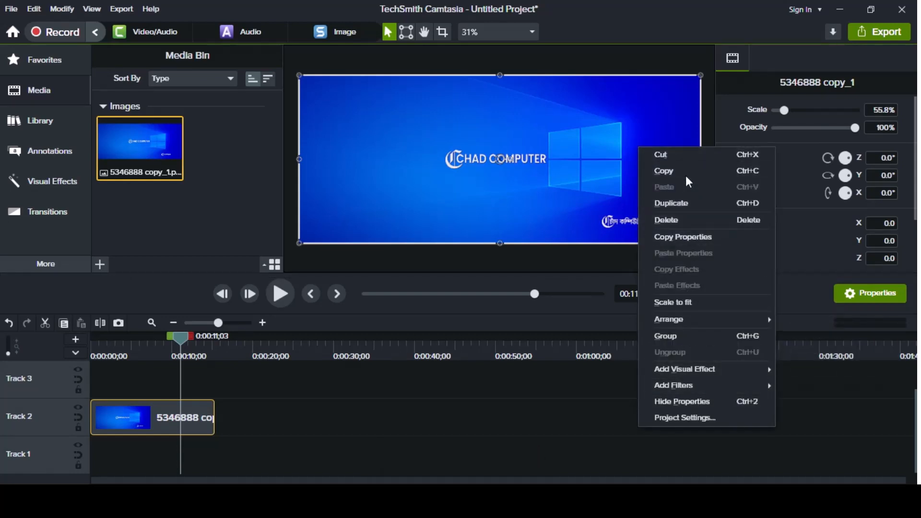
{"action": "left_click", "coordinate": [700, 420]}
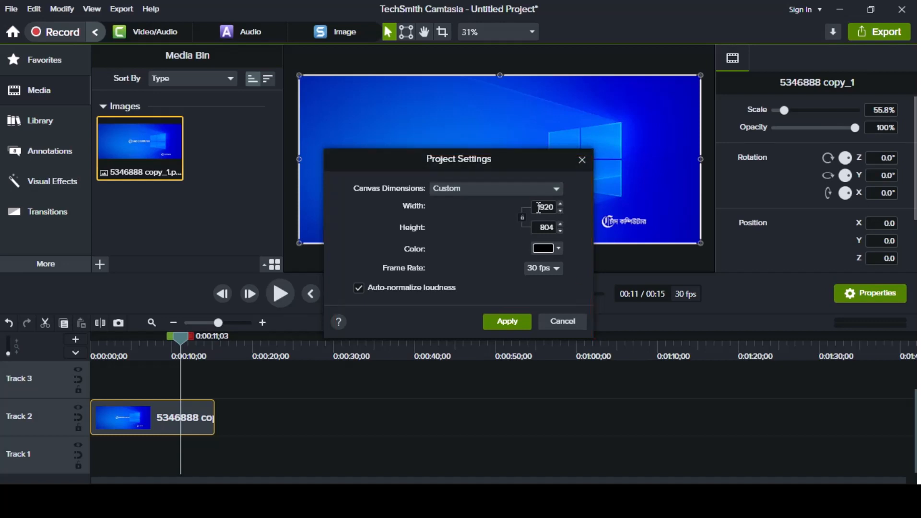
{"action": "key", "text": "Tab"}
Step: Try the light pink canvas color #D9A4A4 and set the color back to black #000000
{"action": "left_click", "coordinate": [560, 251]}
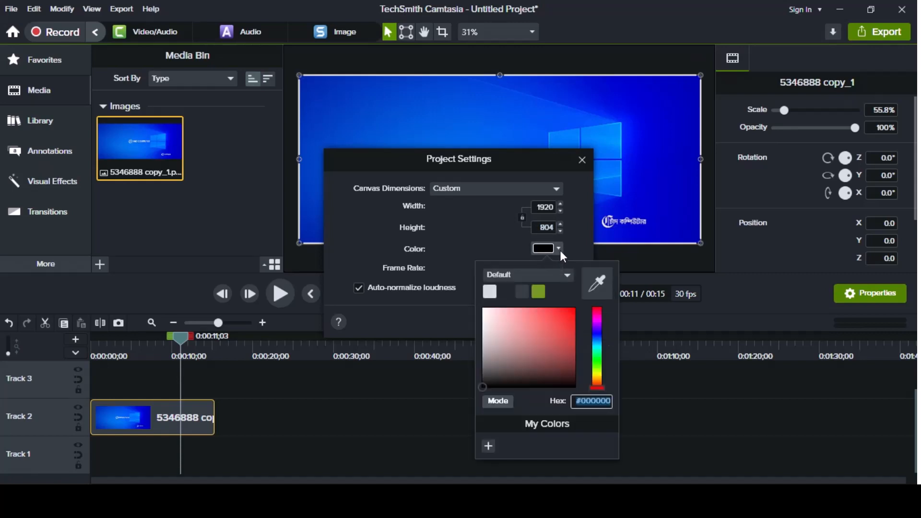
{"action": "left_click", "coordinate": [506, 319]}
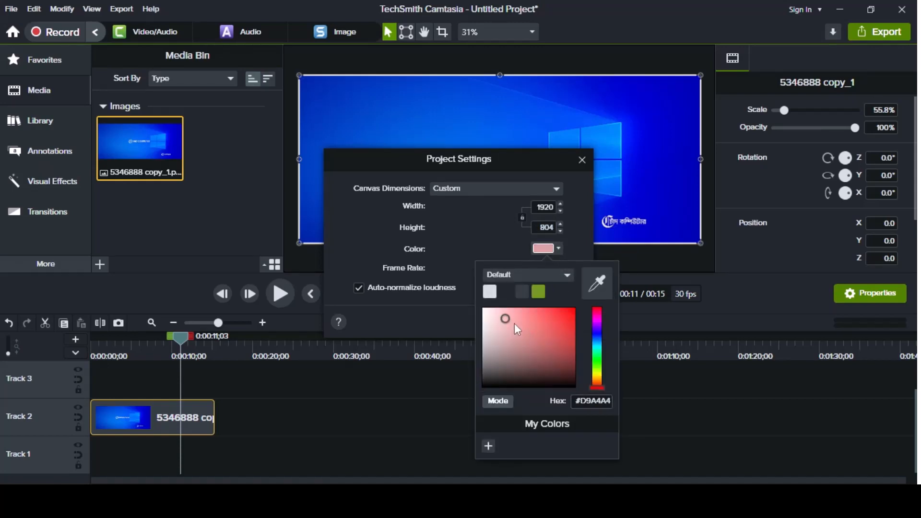
{"action": "left_click_drag", "start_coordinate": [499, 386], "coordinate": [483, 399]}
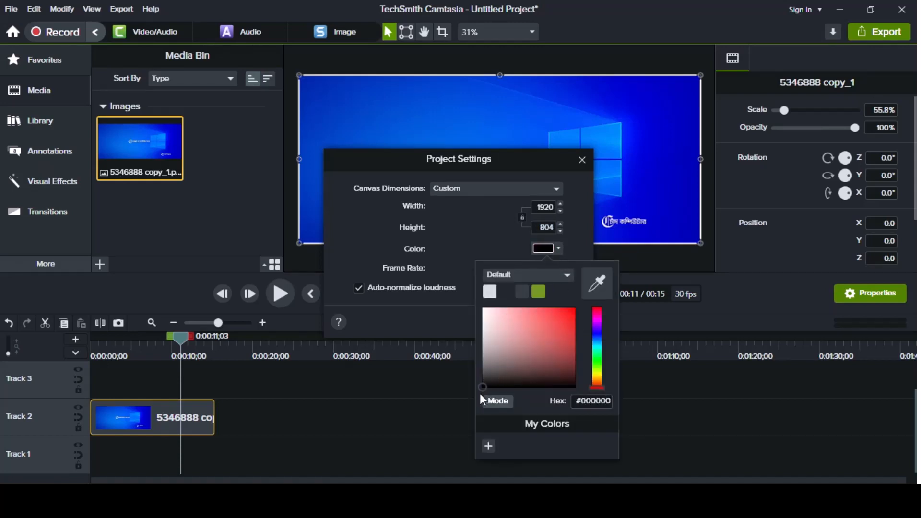
{"action": "left_click", "coordinate": [473, 236]}
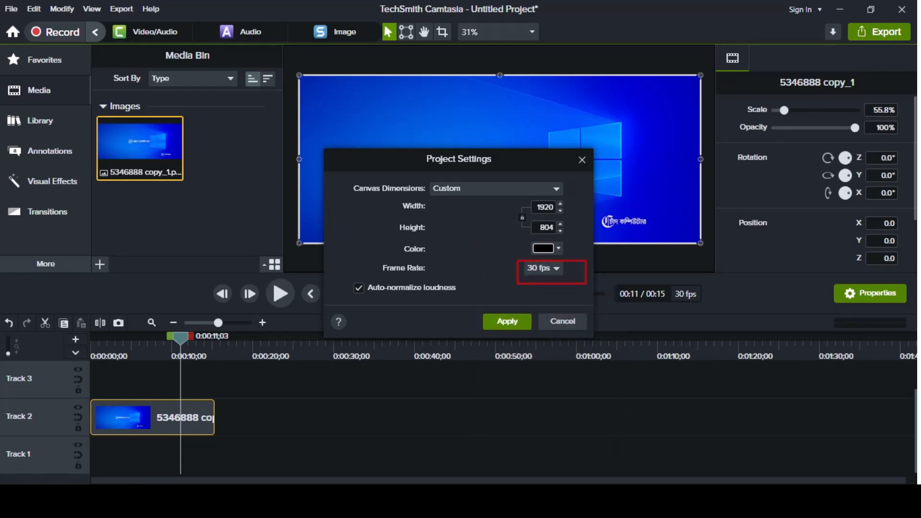
Step: Check the available frame rates, keep 30 fps, and apply the project settings
{"action": "left_click", "coordinate": [556, 270]}
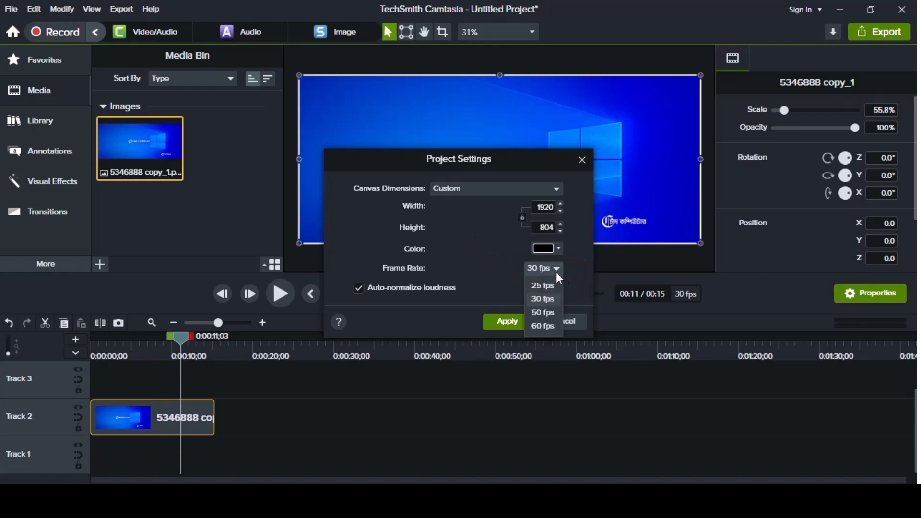
{"action": "left_click", "coordinate": [505, 264]}
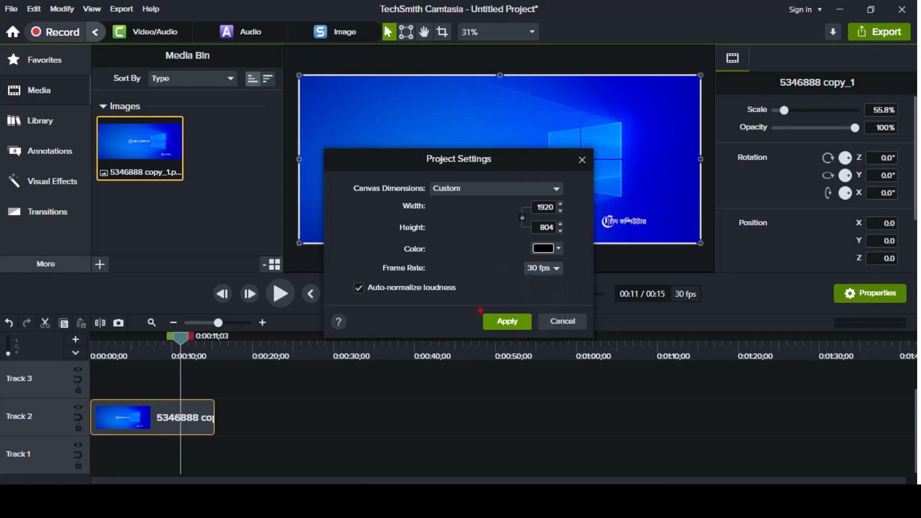
{"action": "left_click", "coordinate": [511, 324]}
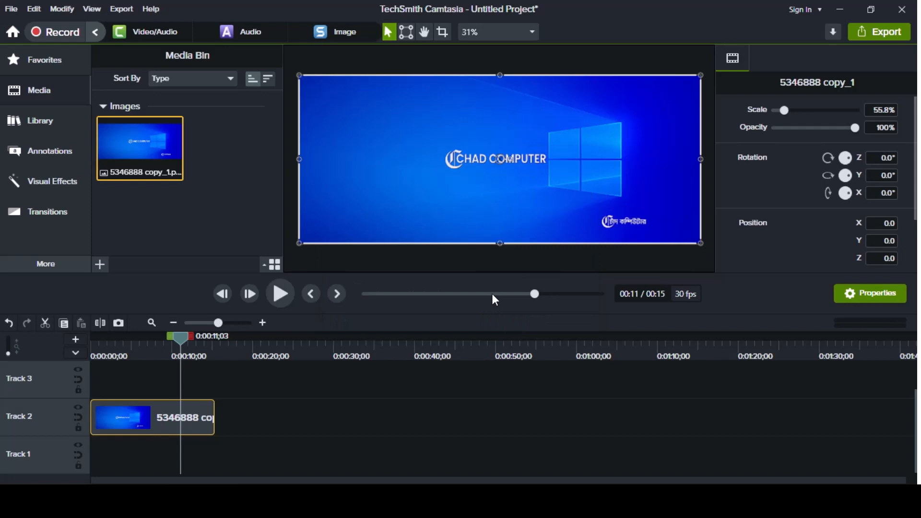
{"action": "left_click", "coordinate": [401, 425]}
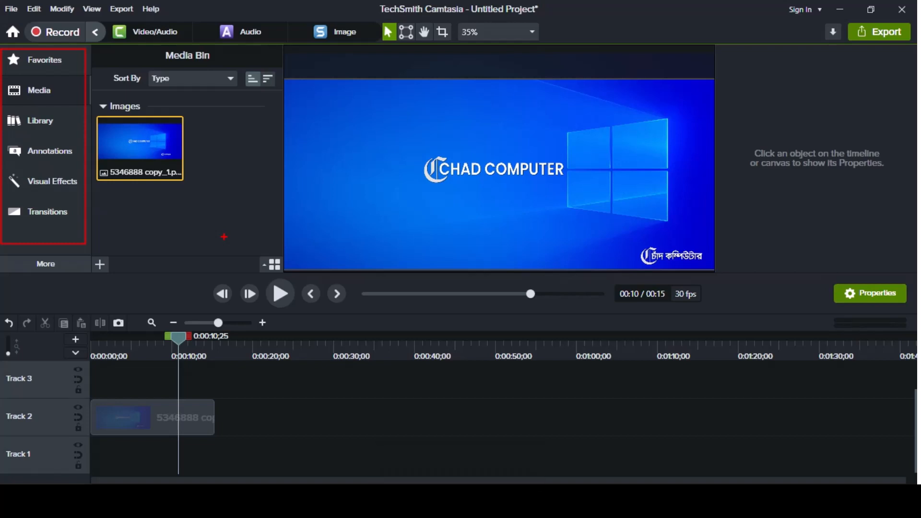
{"action": "key", "text": "Escape"}
{"action": "key", "text": "ctrl+2"}
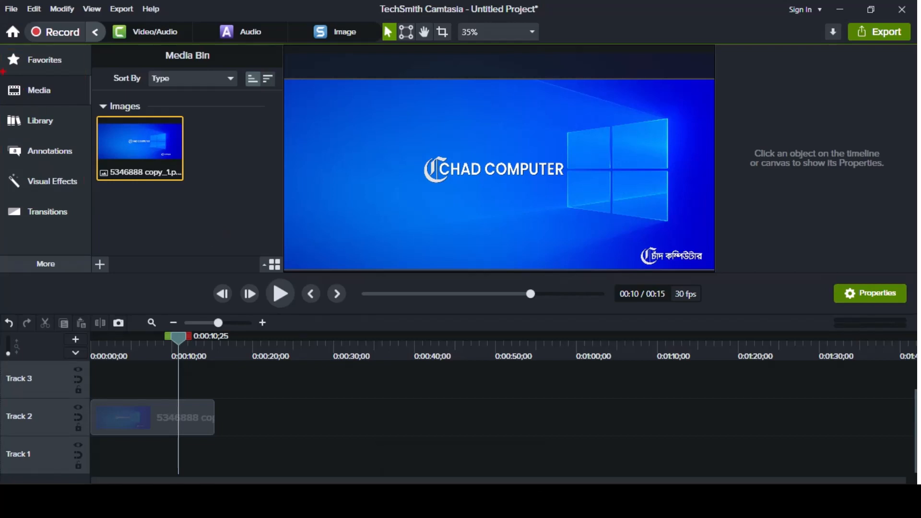
{"action": "mouse_move", "coordinate": [1, 48]}
{"action": "left_mouse_down"}
{"action": "mouse_move", "coordinate": [89, 160]}
{"action": "mouse_move", "coordinate": [92, 250]}
{"action": "left_mouse_up"}
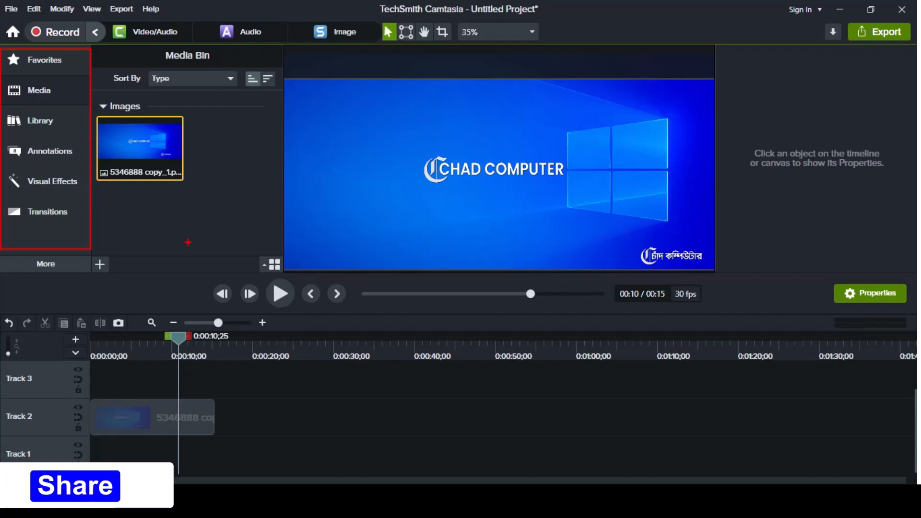
Step: Look through the favorited annotations and transitions, and return to the imported image in the media bin
{"action": "left_click", "coordinate": [52, 65]}
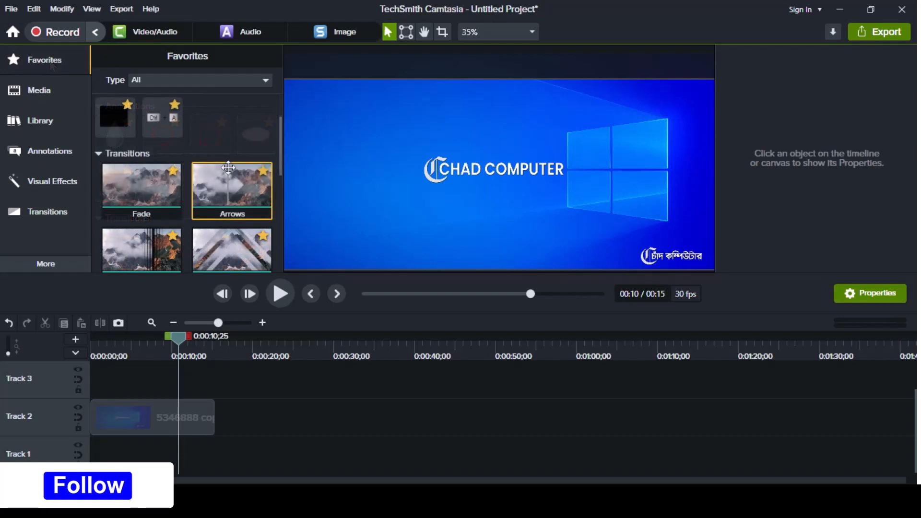
{"action": "scroll", "coordinate": [228, 168], "scroll_direction": "down", "scroll_amount": 3}
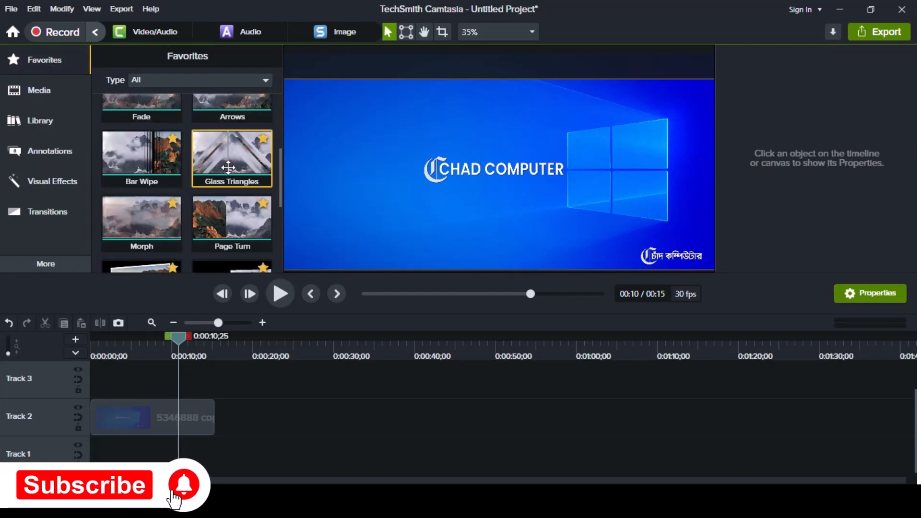
{"action": "scroll", "coordinate": [228, 167], "scroll_direction": "up", "scroll_amount": 3}
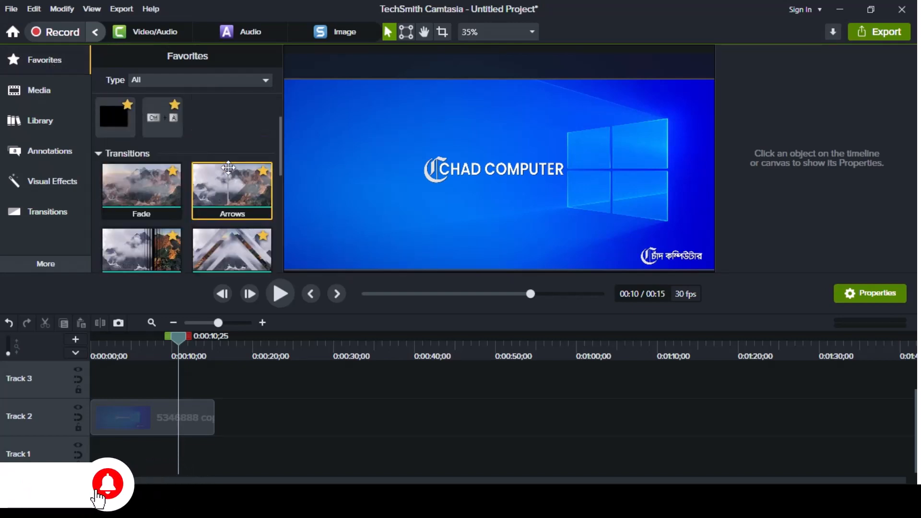
{"action": "scroll", "coordinate": [228, 168], "scroll_direction": "up", "scroll_amount": 2}
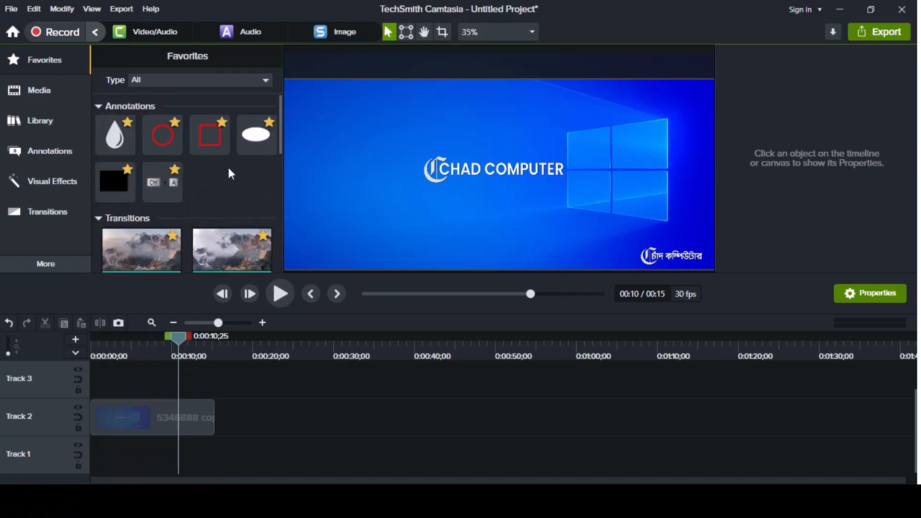
{"action": "left_click", "coordinate": [45, 91]}
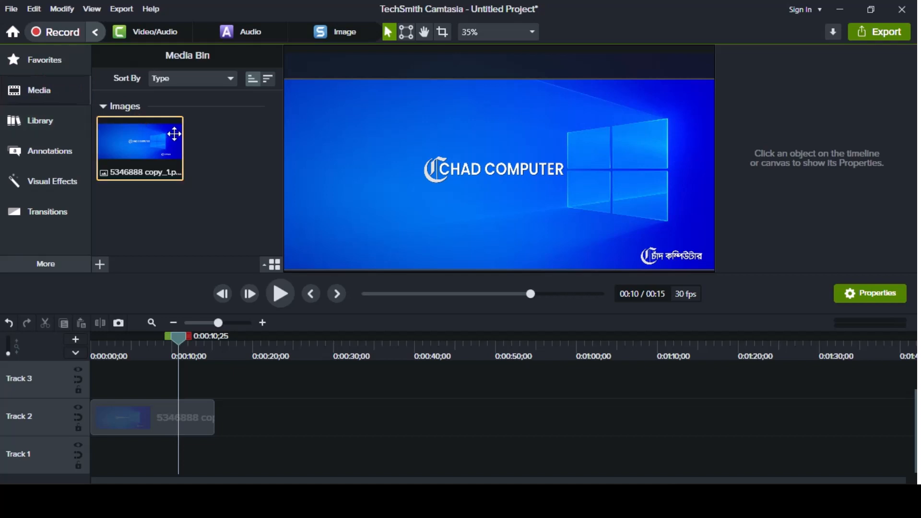
{"action": "left_click", "coordinate": [225, 129]}
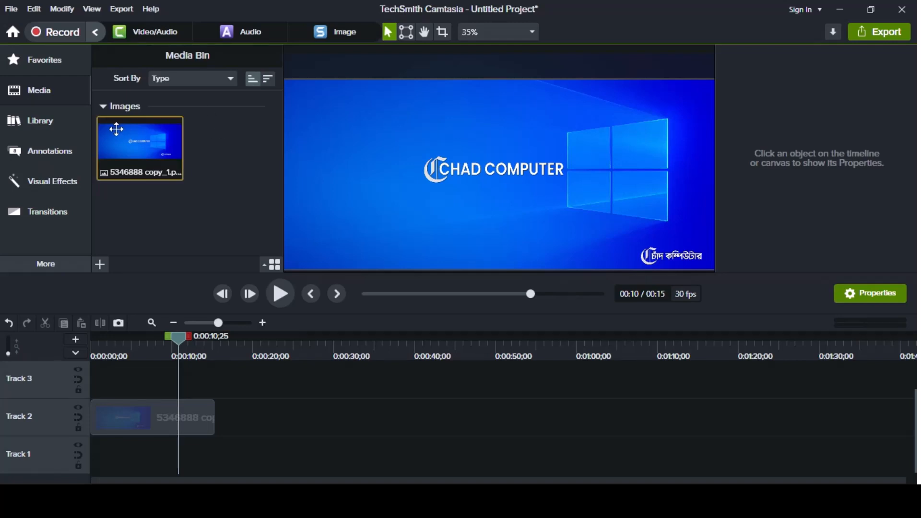
Step: Expand the Audio folder in the Camtasia 2023 library and look through the remaining asset folders
{"action": "left_click", "coordinate": [43, 121]}
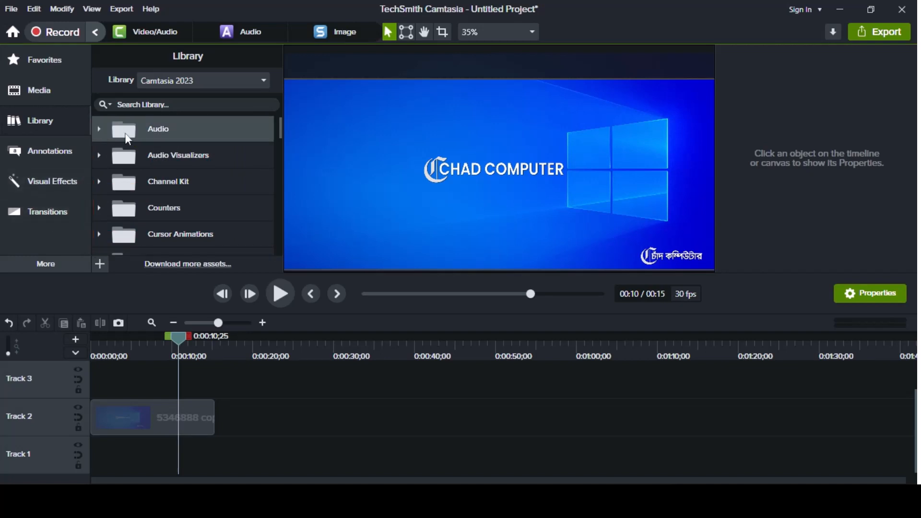
{"action": "left_click", "coordinate": [102, 127]}
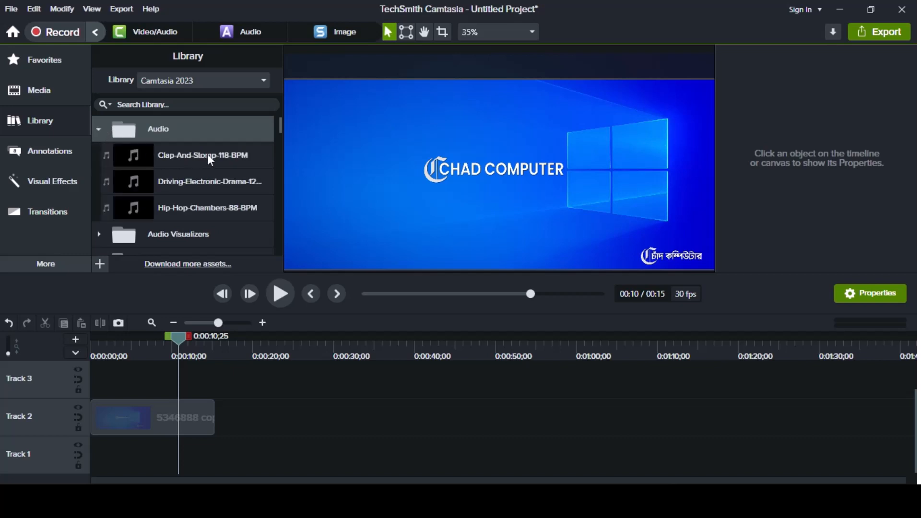
{"action": "scroll", "coordinate": [207, 154], "scroll_direction": "down", "scroll_amount": 2}
{"action": "scroll", "coordinate": [207, 155], "scroll_direction": "down", "scroll_amount": 1}
{"action": "scroll", "coordinate": [208, 157], "scroll_direction": "up", "scroll_amount": 2}
{"action": "scroll", "coordinate": [208, 157], "scroll_direction": "down", "scroll_amount": 1}
{"action": "scroll", "coordinate": [216, 173], "scroll_direction": "down", "scroll_amount": 1}
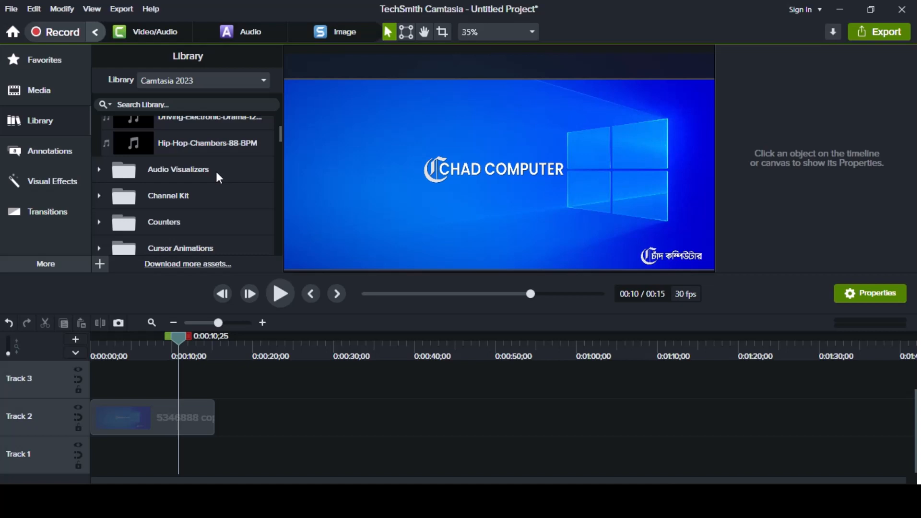
{"action": "scroll", "coordinate": [216, 172], "scroll_direction": "down", "scroll_amount": 6}
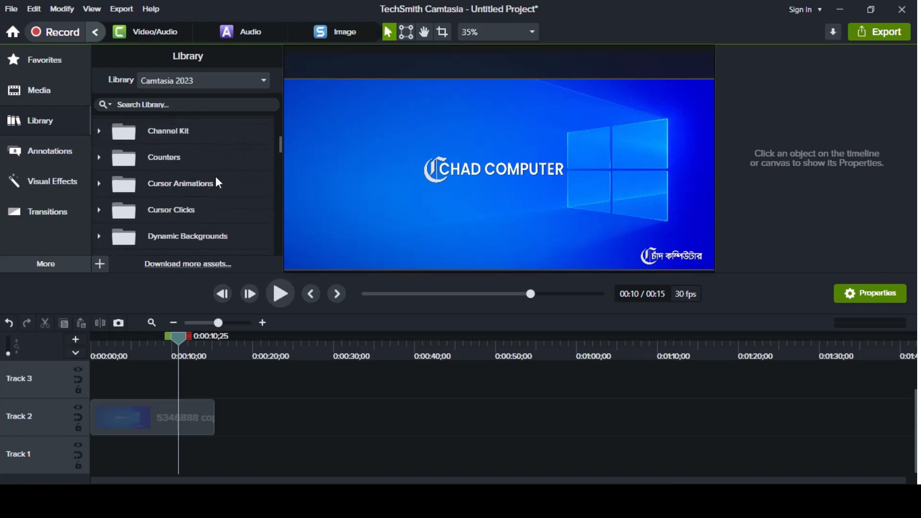
{"action": "scroll", "coordinate": [215, 179], "scroll_direction": "down", "scroll_amount": 3}
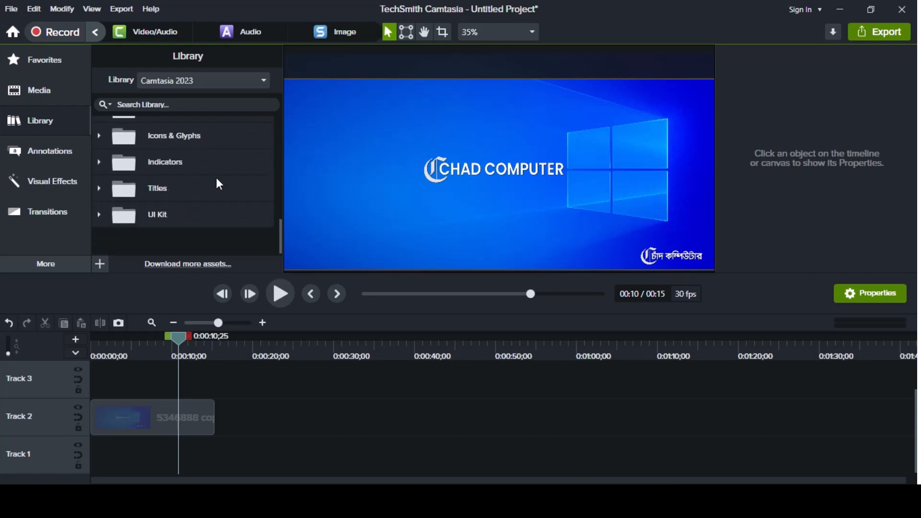
{"action": "scroll", "coordinate": [216, 178], "scroll_direction": "up", "scroll_amount": 6}
{"action": "scroll", "coordinate": [220, 182], "scroll_direction": "up", "scroll_amount": 6}
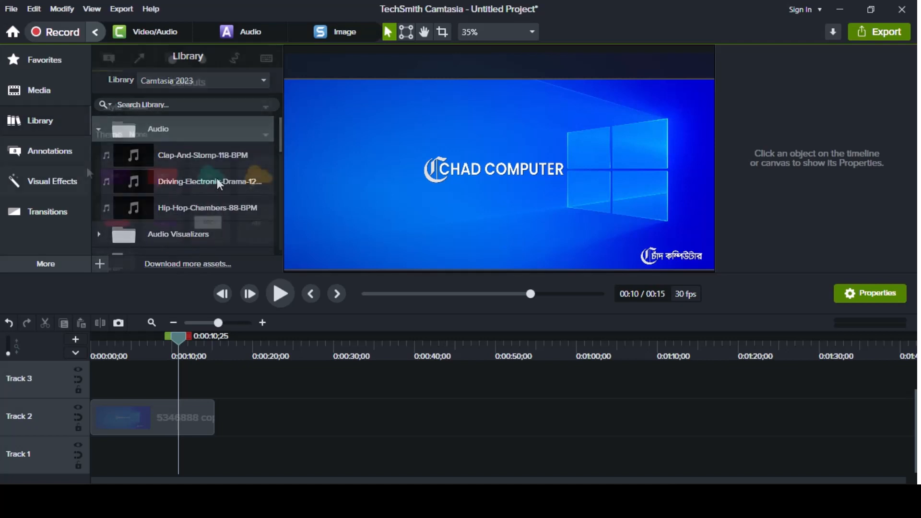
Step: Open the callout annotations and examine the available callout styles
{"action": "left_click", "coordinate": [58, 151]}
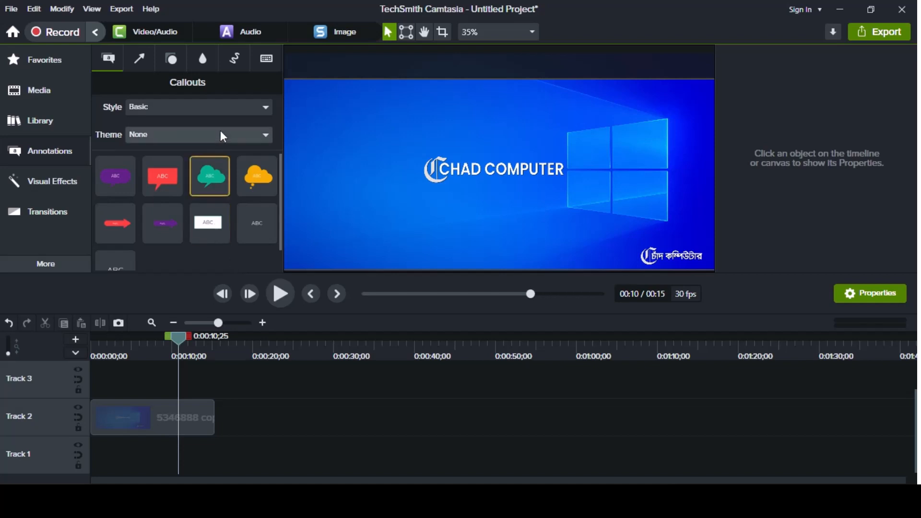
{"action": "left_click", "coordinate": [225, 109]}
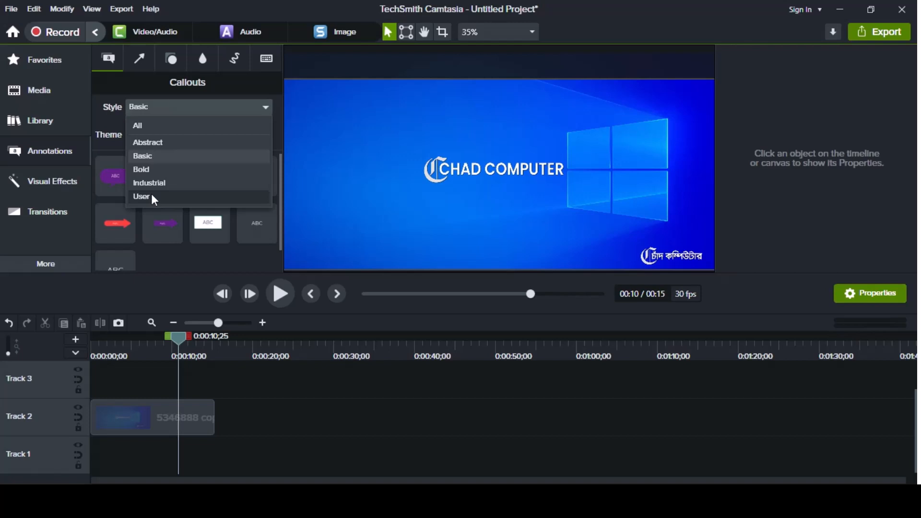
{"action": "left_click", "coordinate": [145, 86]}
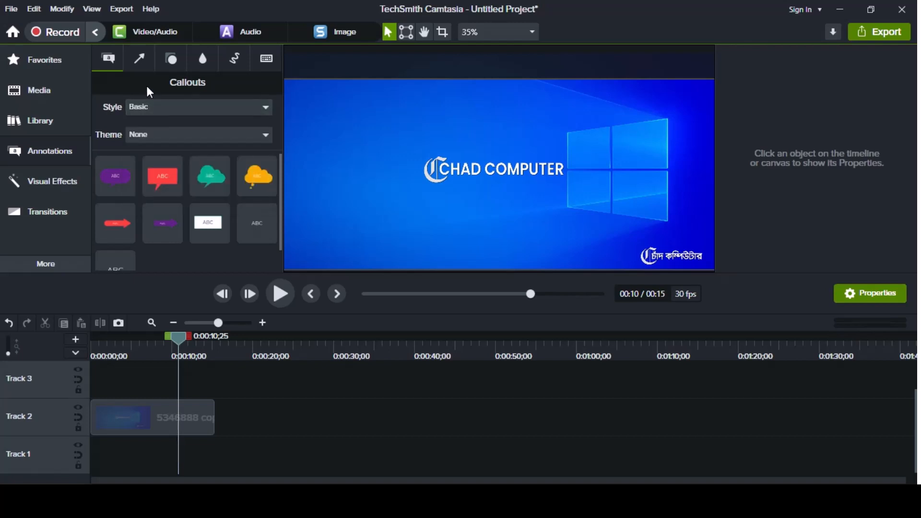
Step: Examine the Arrows & Lines, Shapes, and Blur & Highlight annotation categories
{"action": "left_click", "coordinate": [139, 60]}
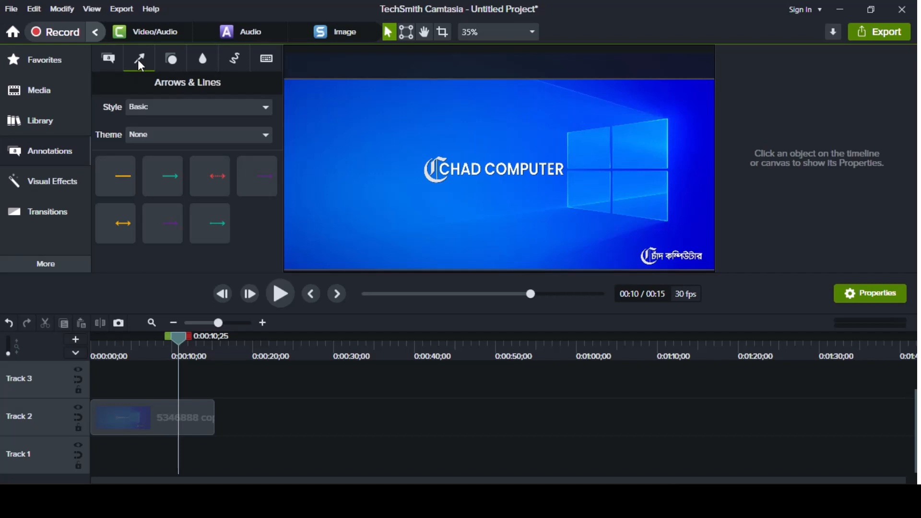
{"action": "left_click", "coordinate": [172, 60]}
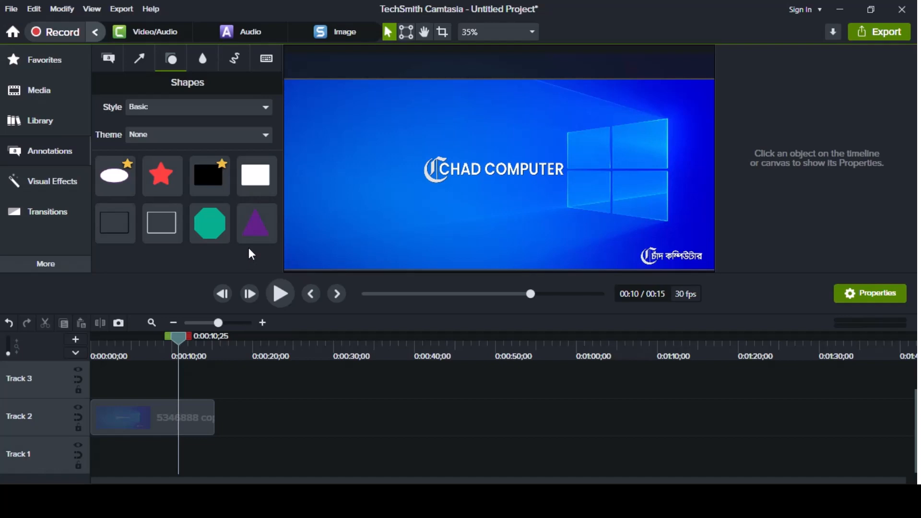
{"action": "left_click", "coordinate": [205, 67]}
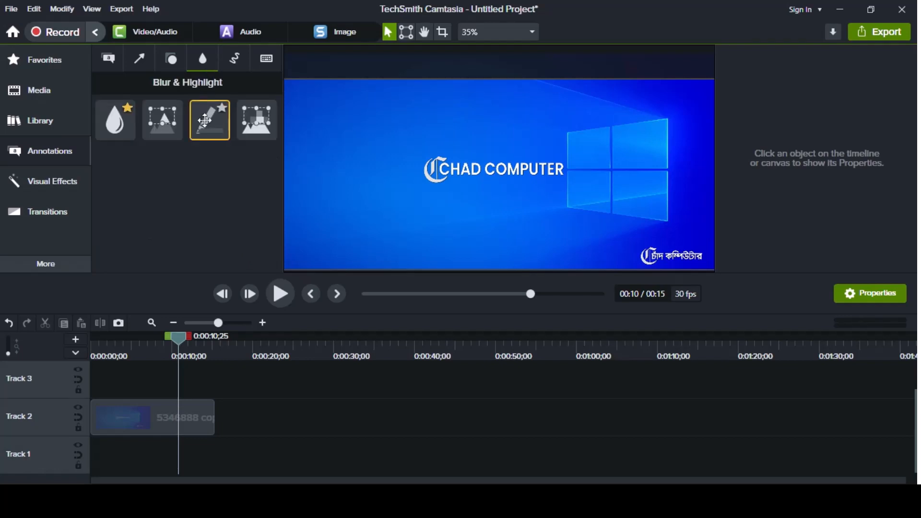
{"action": "left_click_drag", "start_coordinate": [99, 98], "coordinate": [280, 149]}
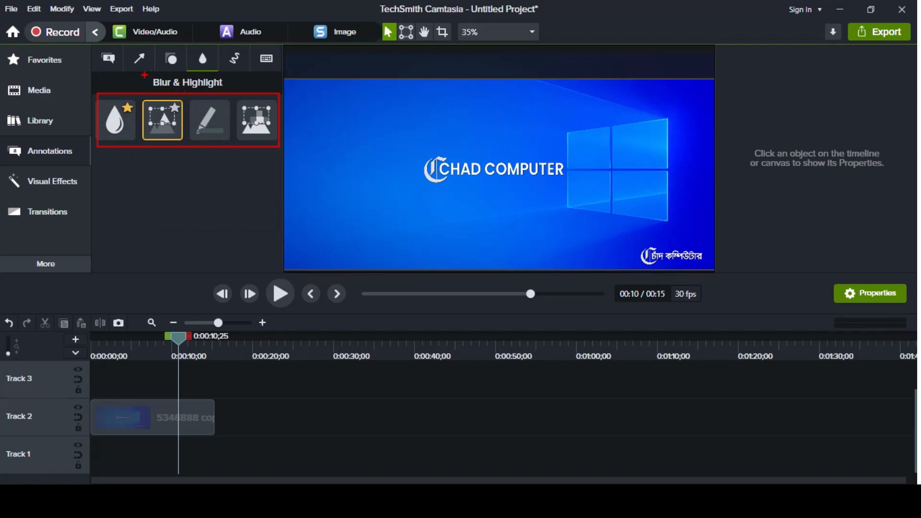
{"action": "left_click_drag", "start_coordinate": [143, 75], "coordinate": [229, 91]}
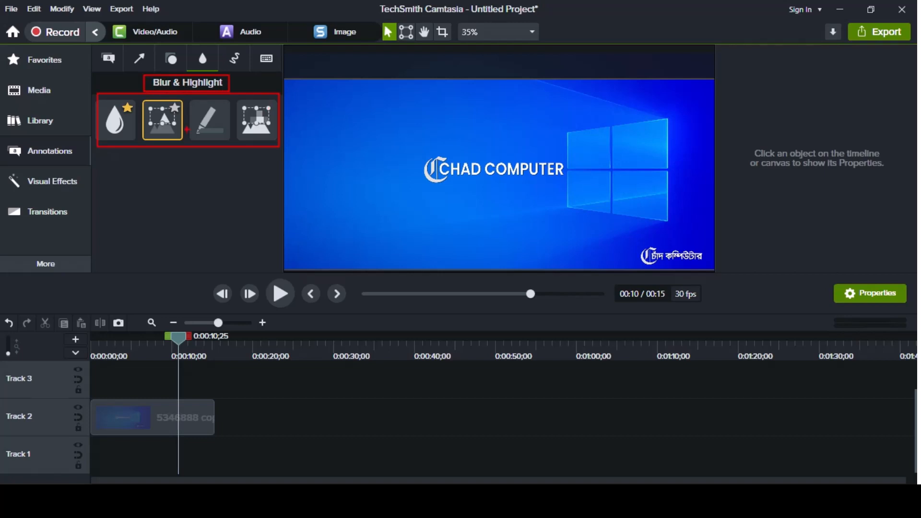
{"action": "key", "text": "Escape"}
Step: Move the playhead to 8 seconds and add a Blur annotation on Track 3 above the image clip
{"action": "left_click_drag", "start_coordinate": [178, 338], "coordinate": [156, 342]}
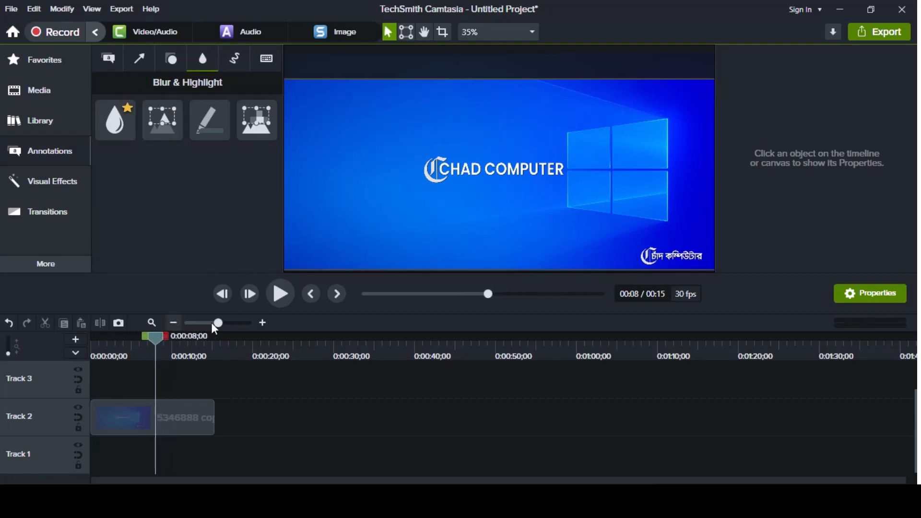
{"action": "left_click_drag", "start_coordinate": [403, 152], "coordinate": [576, 190]}
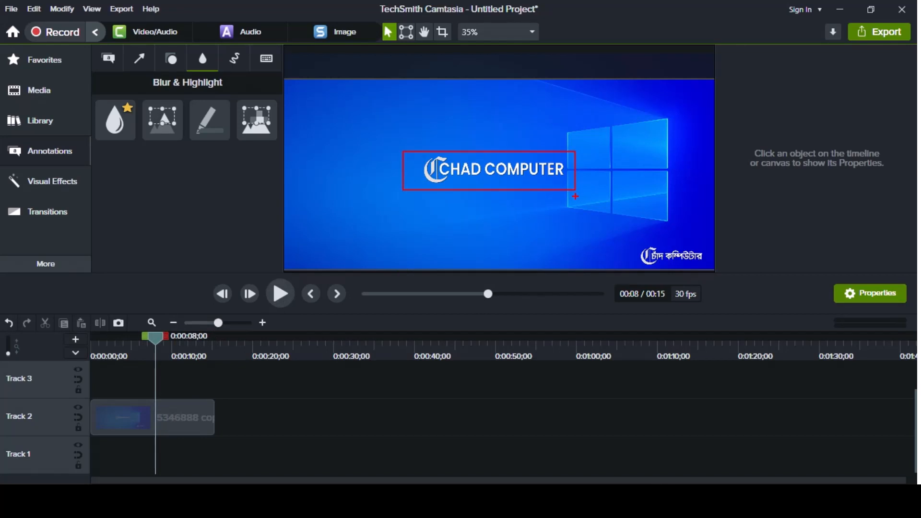
{"action": "key", "text": "Escape"}
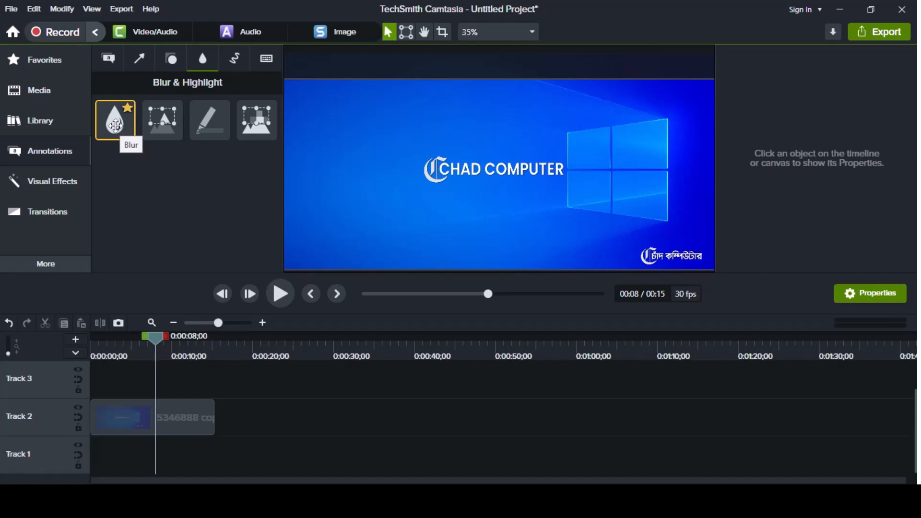
{"action": "left_click_drag", "start_coordinate": [115, 125], "coordinate": [132, 423]}
{"action": "left_click", "coordinate": [160, 373]}
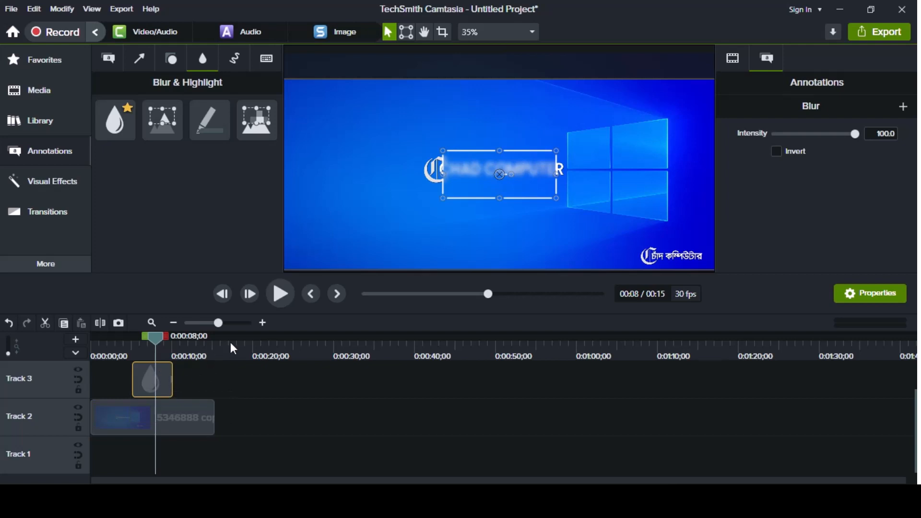
Step: Move and resize the blur box to cover the CHAD COMPUTER logo in the middle of the canvas, and scrub slightly ahead to check it
{"action": "left_click_drag", "start_coordinate": [494, 173], "coordinate": [459, 168]}
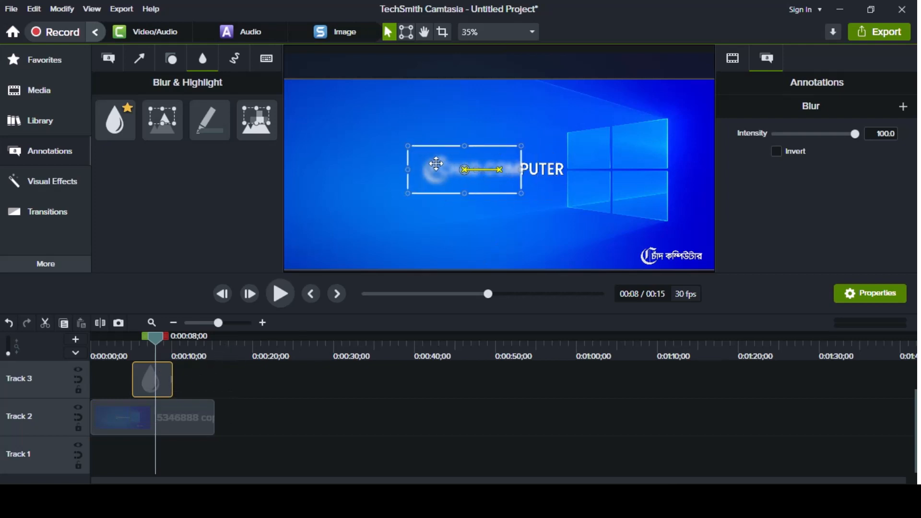
{"action": "left_click_drag", "start_coordinate": [528, 198], "coordinate": [582, 207]}
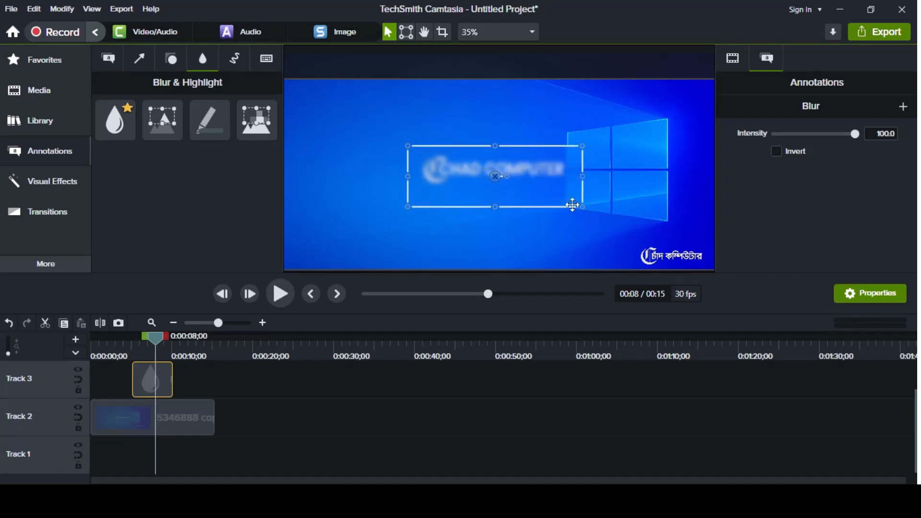
{"action": "left_click_drag", "start_coordinate": [543, 174], "coordinate": [547, 166]}
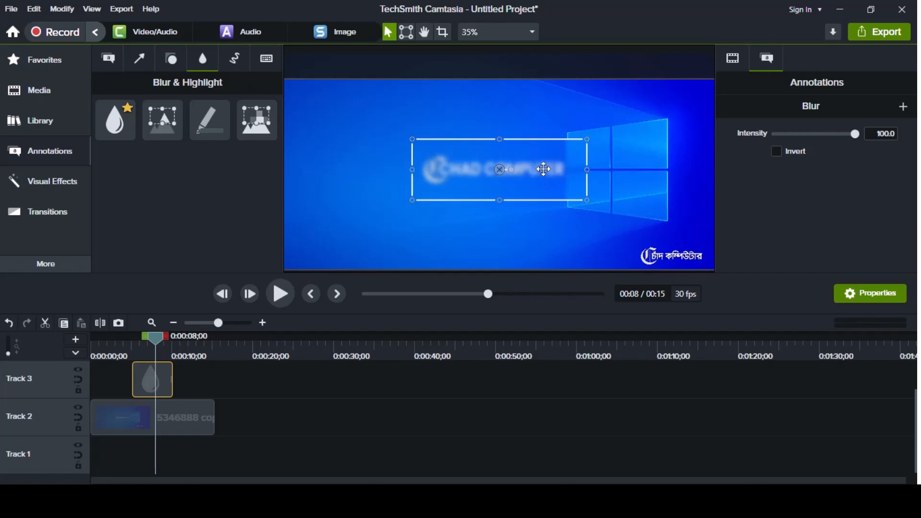
{"action": "mouse_move", "coordinate": [586, 201]}
{"action": "left_mouse_down"}
{"action": "mouse_move", "coordinate": [545, 185]}
{"action": "mouse_move", "coordinate": [575, 198]}
{"action": "left_mouse_up"}
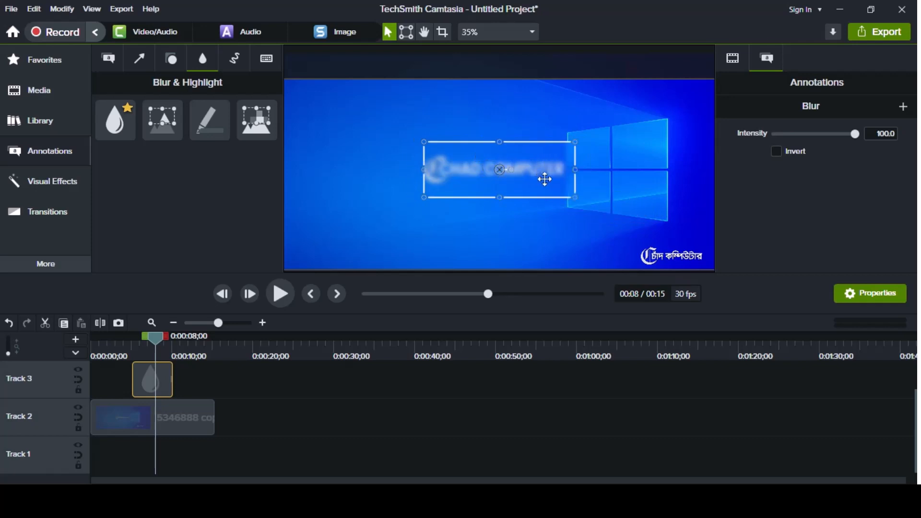
{"action": "mouse_move", "coordinate": [155, 338]}
{"action": "left_mouse_down"}
{"action": "mouse_move", "coordinate": [146, 338]}
{"action": "mouse_move", "coordinate": [161, 336]}
{"action": "left_mouse_up"}
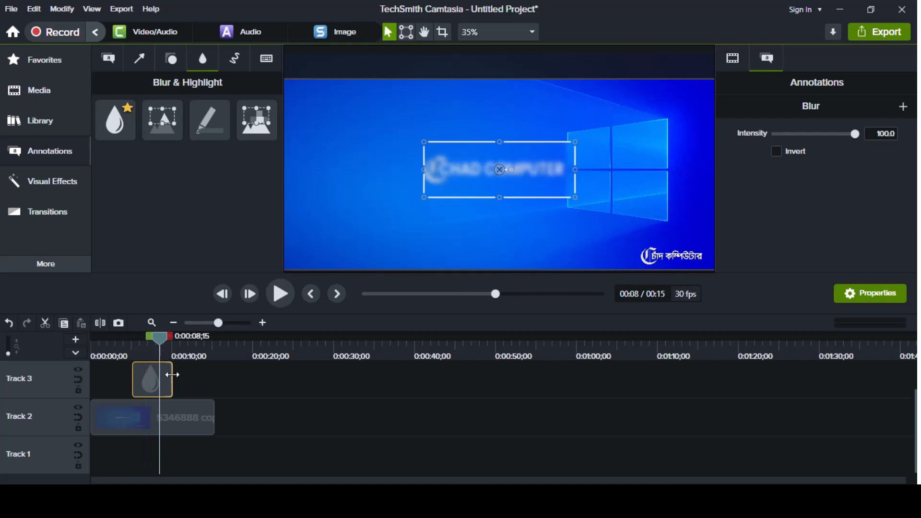
Step: Extend both ends of the blur annotation on Track 3 to match the full length of the image clip on Track 2
{"action": "left_click_drag", "start_coordinate": [177, 375], "coordinate": [214, 377]}
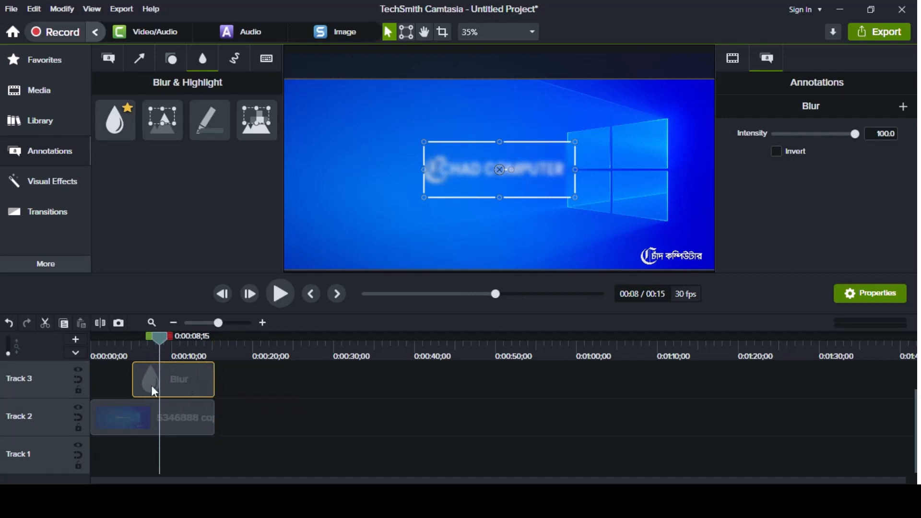
{"action": "left_click_drag", "start_coordinate": [134, 379], "coordinate": [92, 378]}
{"action": "left_click_drag", "start_coordinate": [213, 380], "coordinate": [215, 380]}
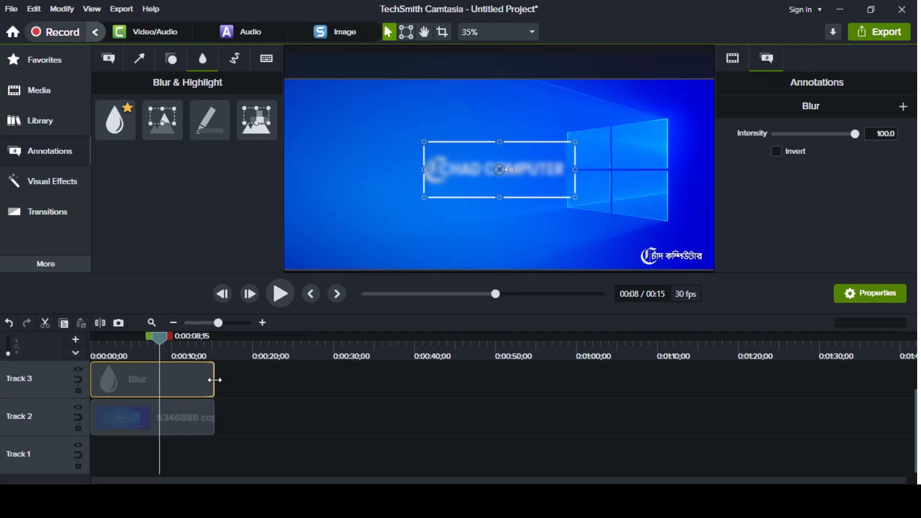
Step: Browse the visual effects and apply Media Matte to the image clip on Track 2
{"action": "left_click", "coordinate": [61, 181]}
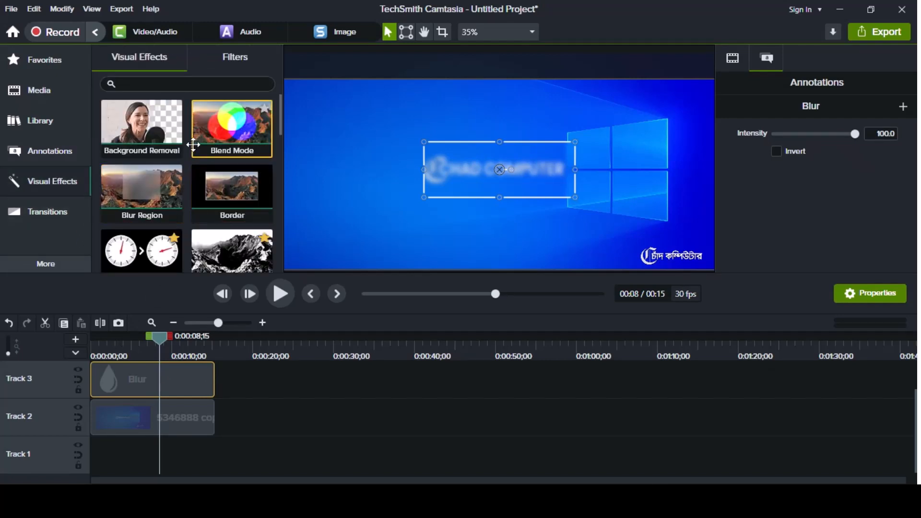
{"action": "scroll", "coordinate": [207, 144], "scroll_direction": "down", "scroll_amount": 1}
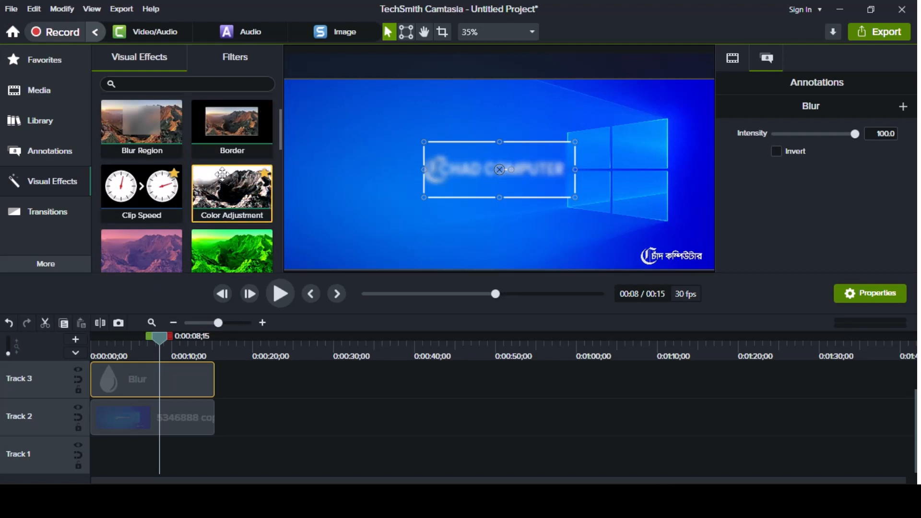
{"action": "scroll", "coordinate": [224, 178], "scroll_direction": "down", "scroll_amount": 1}
{"action": "scroll", "coordinate": [226, 164], "scroll_direction": "down", "scroll_amount": 5}
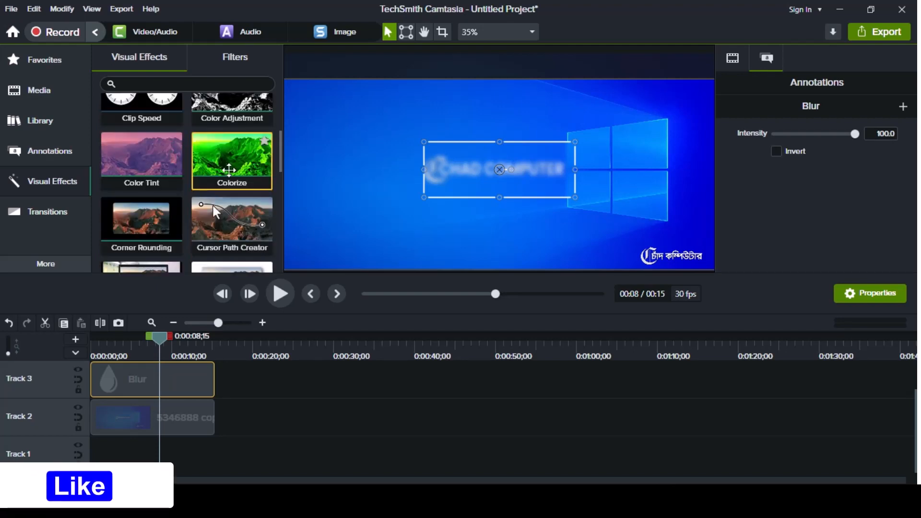
{"action": "scroll", "coordinate": [229, 170], "scroll_direction": "down", "scroll_amount": 2}
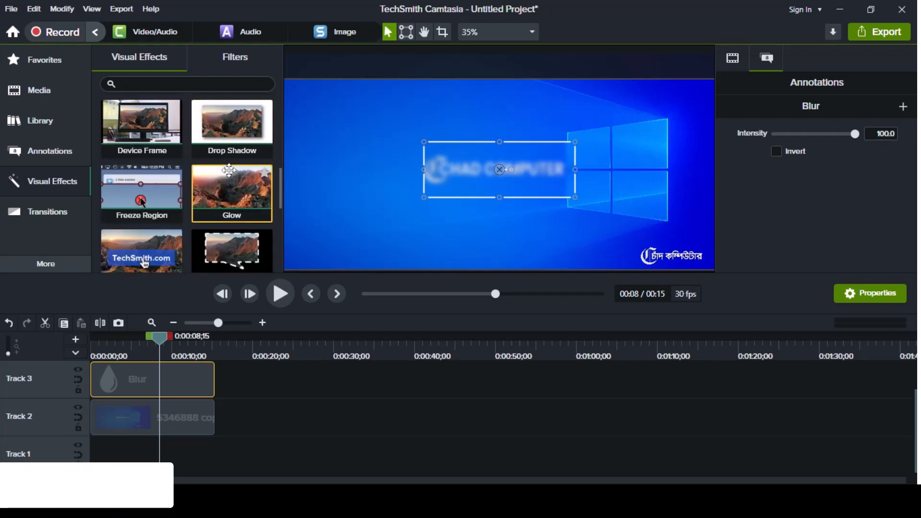
{"action": "scroll", "coordinate": [229, 169], "scroll_direction": "down", "scroll_amount": 1}
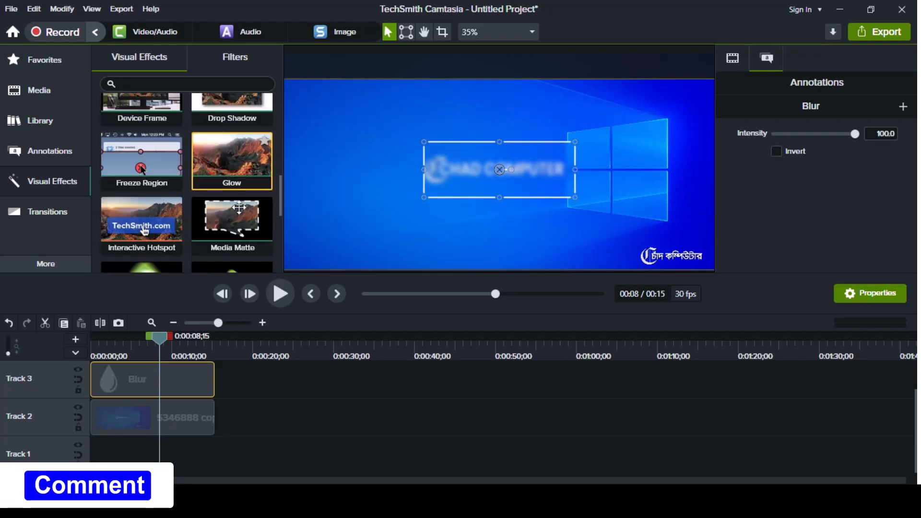
{"action": "left_click_drag", "start_coordinate": [242, 224], "coordinate": [177, 414]}
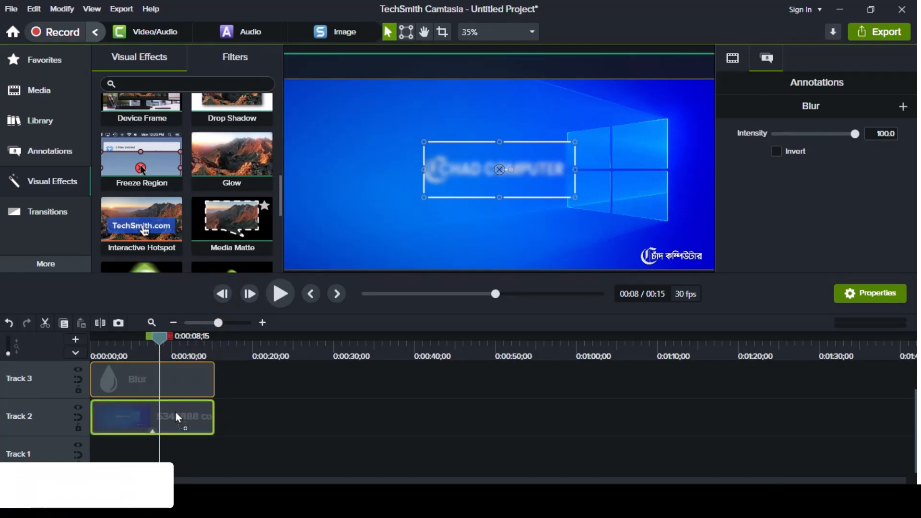
{"action": "left_click_drag", "start_coordinate": [176, 412], "coordinate": [175, 413]}
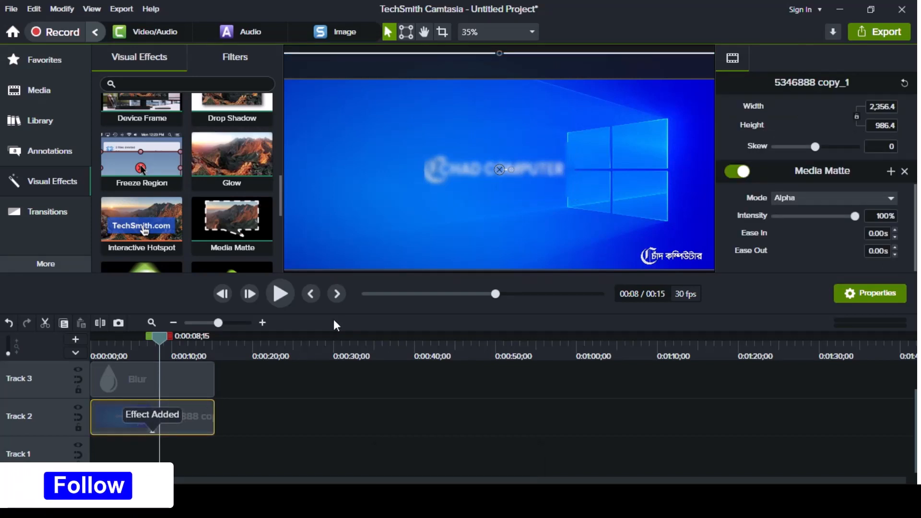
Step: Fit the canvas to the view, scrub to about 11 seconds, and delete the blur annotation together with the Media Matte effect
{"action": "left_click", "coordinate": [522, 32]}
{"action": "left_click", "coordinate": [476, 47]}
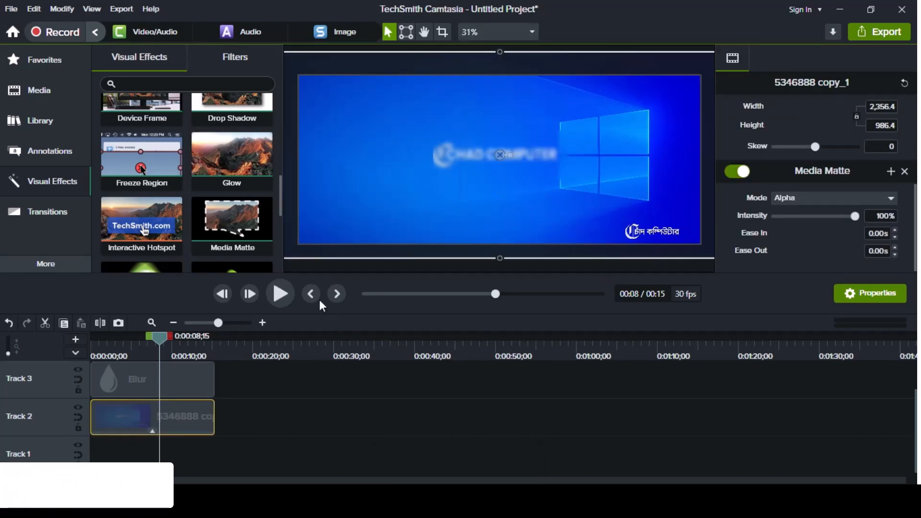
{"action": "mouse_move", "coordinate": [158, 339]}
{"action": "left_mouse_down"}
{"action": "mouse_move", "coordinate": [129, 339]}
{"action": "mouse_move", "coordinate": [176, 339]}
{"action": "left_mouse_up"}
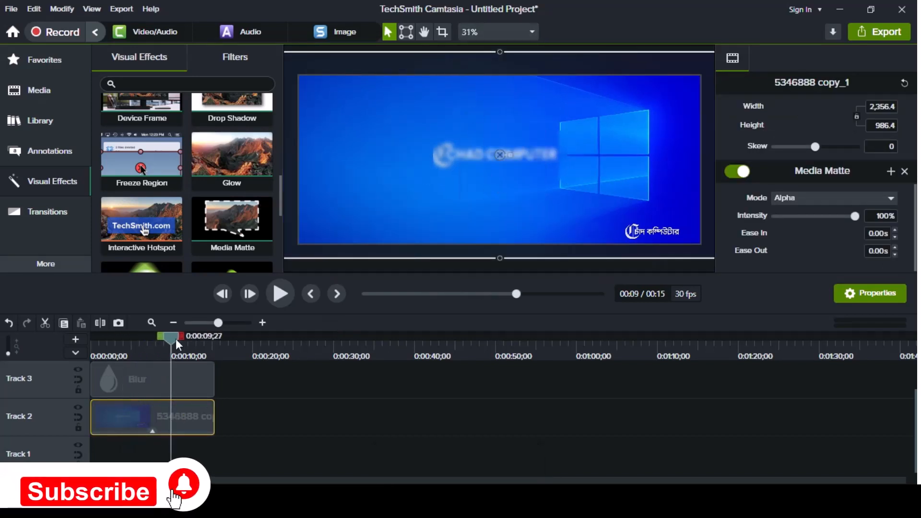
{"action": "left_click", "coordinate": [185, 378]}
{"action": "key", "text": "Delete"}
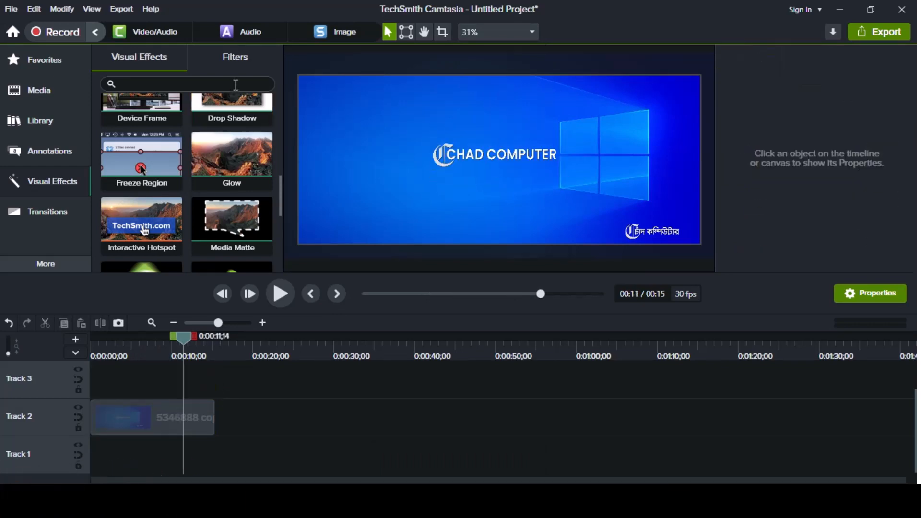
Step: Browse the filters and apply Mission to Mars to the image clip on Track 2
{"action": "left_click", "coordinate": [238, 61]}
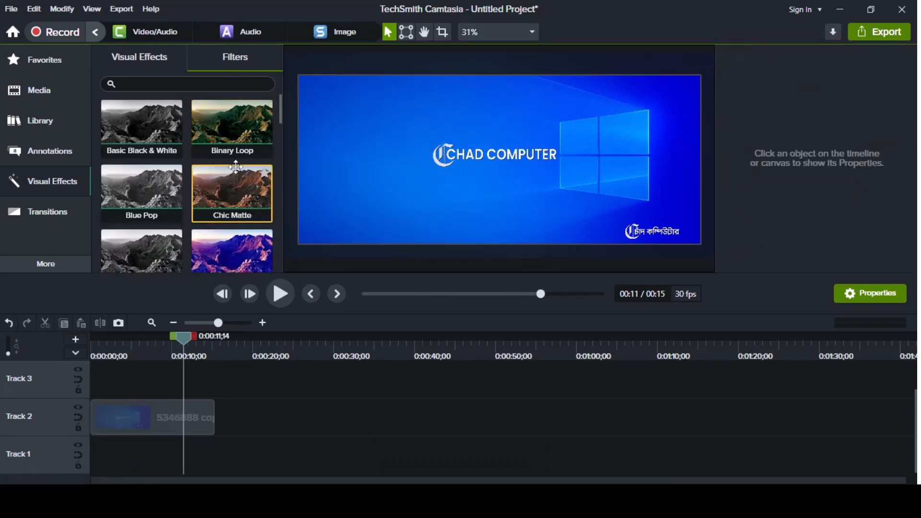
{"action": "scroll", "coordinate": [217, 169], "scroll_direction": "down", "scroll_amount": 4}
{"action": "scroll", "coordinate": [215, 163], "scroll_direction": "down", "scroll_amount": 5}
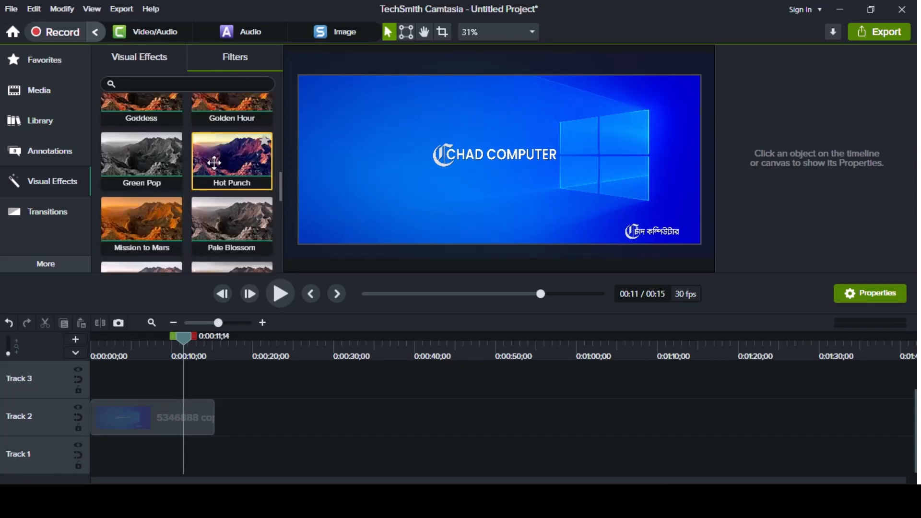
{"action": "scroll", "coordinate": [215, 164], "scroll_direction": "down", "scroll_amount": 2}
{"action": "left_click_drag", "start_coordinate": [154, 129], "coordinate": [153, 422]}
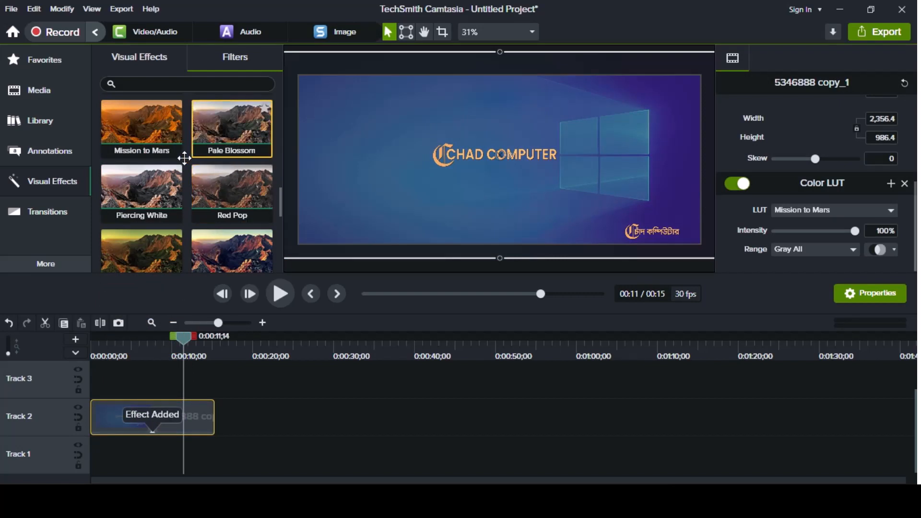
Step: Delete the Mission to Mars filter from the image clip and apply Piercing White instead
{"action": "left_click", "coordinate": [151, 432]}
{"action": "left_click", "coordinate": [169, 427]}
{"action": "key", "text": "Delete"}
{"action": "left_click_drag", "start_coordinate": [143, 195], "coordinate": [156, 415]}
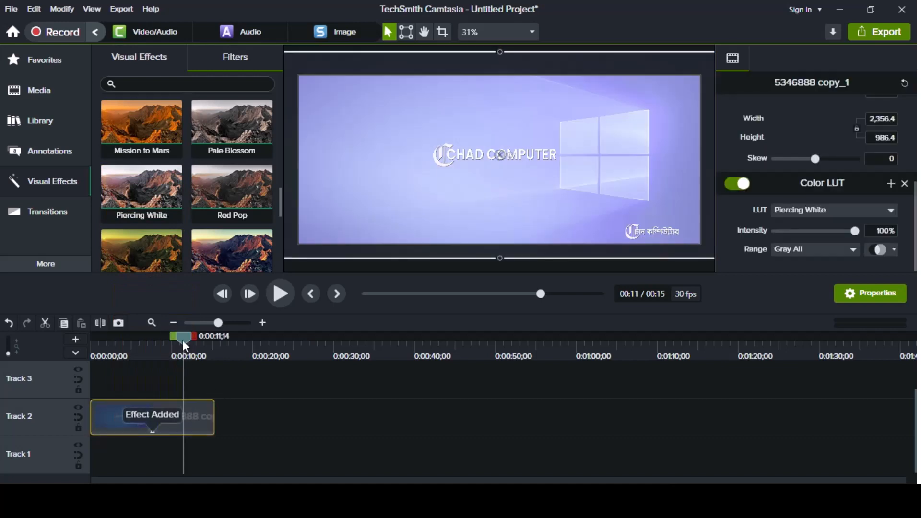
Step: Remove the Piercing White filter from the image clip on Track 2
{"action": "mouse_move", "coordinate": [185, 345]}
{"action": "left_mouse_down"}
{"action": "mouse_move", "coordinate": [135, 343]}
{"action": "mouse_move", "coordinate": [184, 348]}
{"action": "left_mouse_up"}
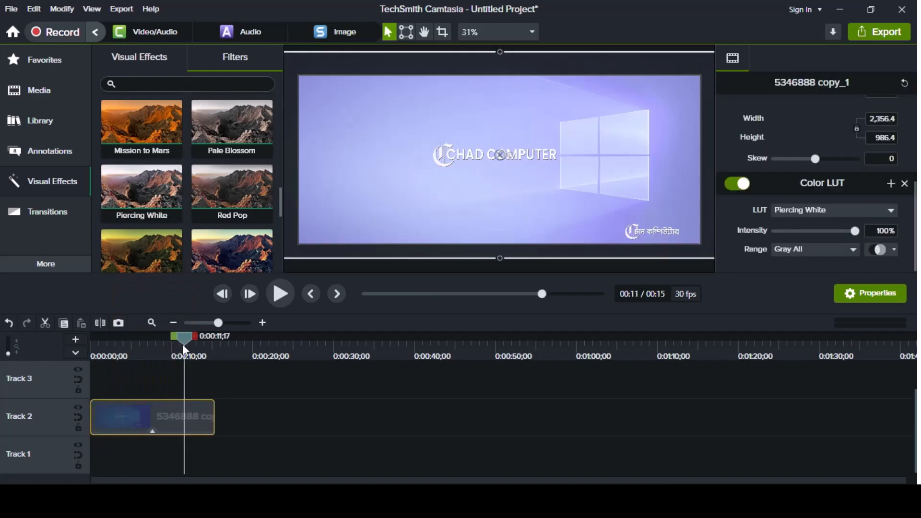
{"action": "left_click", "coordinate": [152, 431]}
{"action": "left_click", "coordinate": [158, 429]}
{"action": "key", "text": "Delete"}
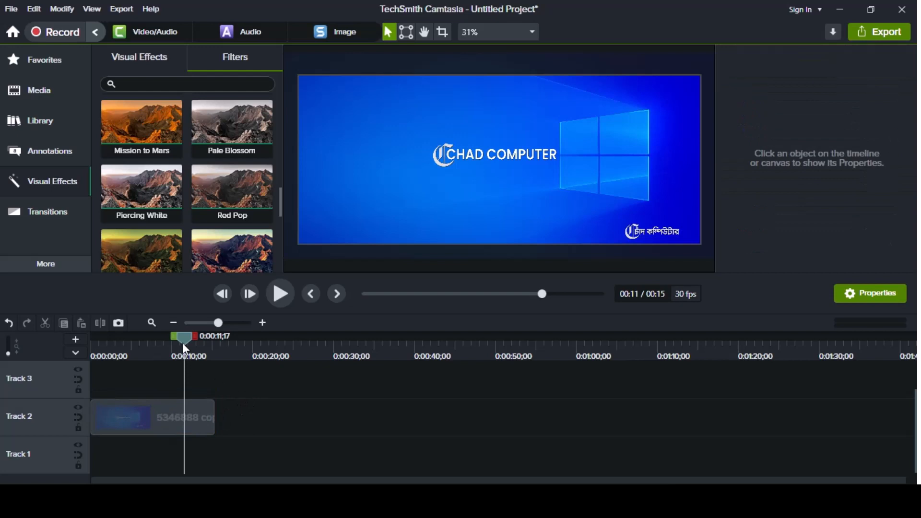
Step: Move the playhead back to about 4 seconds on the image clip and open the available transitions
{"action": "left_click_drag", "start_coordinate": [185, 347], "coordinate": [131, 343]}
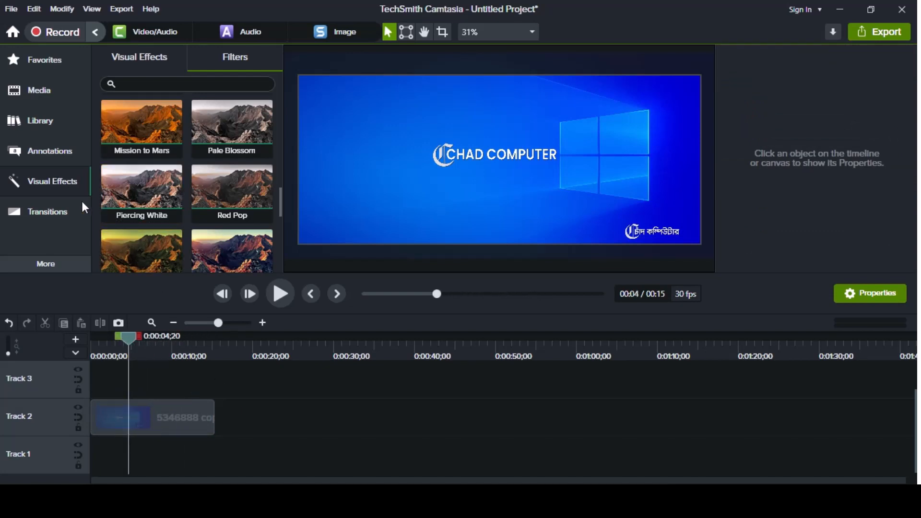
{"action": "left_click", "coordinate": [53, 215]}
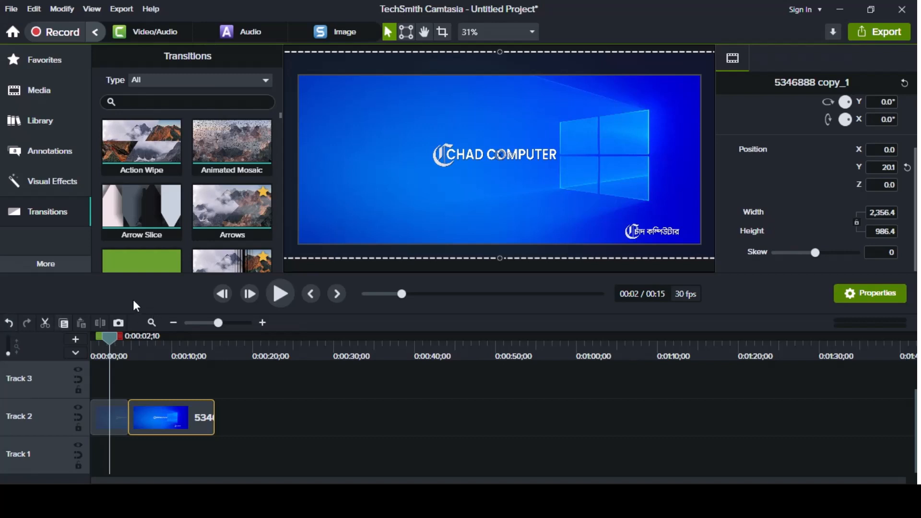
Step: Open the list of additional tools and examine Animations, Behaviors, Cursor Effects, and Audio Effects
{"action": "left_click", "coordinate": [72, 269]}
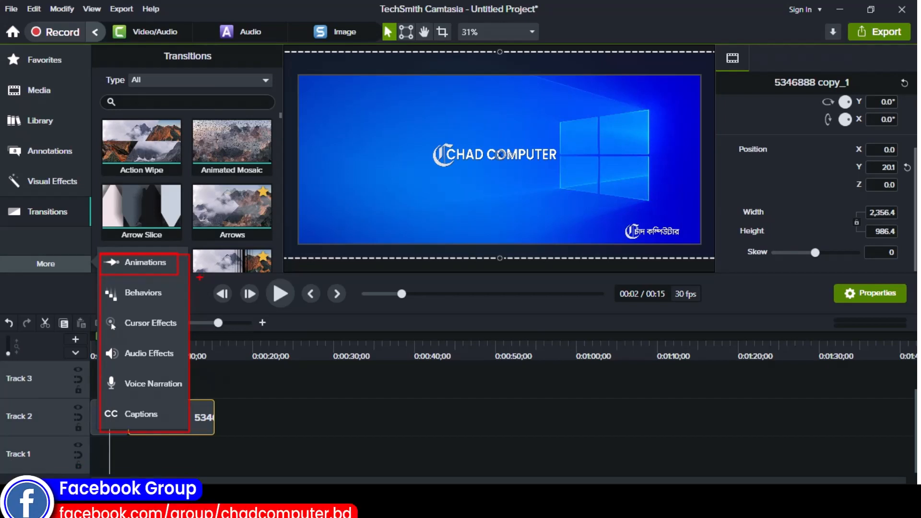
{"action": "left_click_drag", "start_coordinate": [99, 283], "coordinate": [177, 309]}
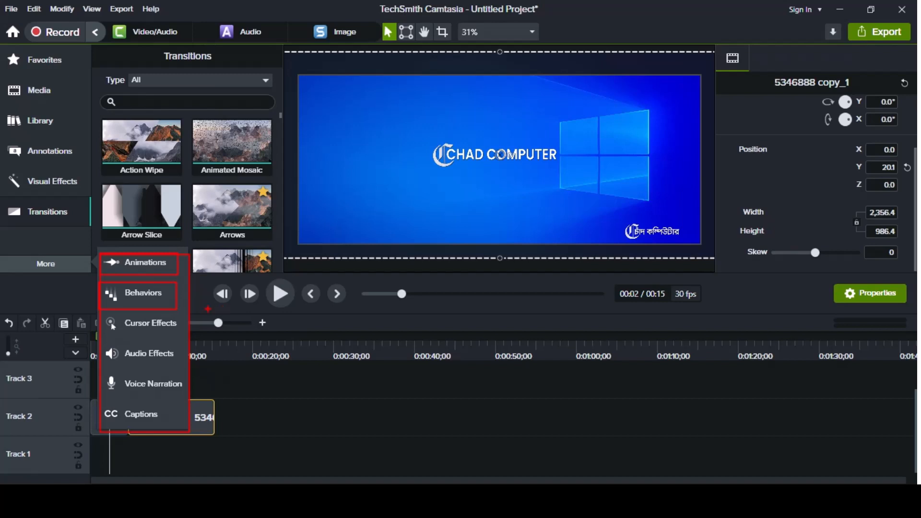
{"action": "mouse_move", "coordinate": [100, 314]}
{"action": "left_mouse_down"}
{"action": "mouse_move", "coordinate": [180, 347]}
{"action": "mouse_move", "coordinate": [186, 340]}
{"action": "left_mouse_up"}
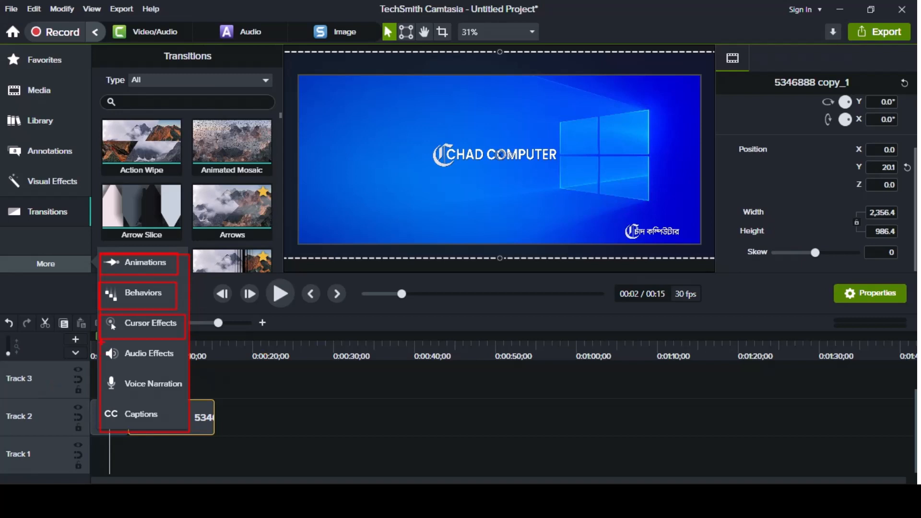
{"action": "left_click_drag", "start_coordinate": [101, 341], "coordinate": [188, 373]}
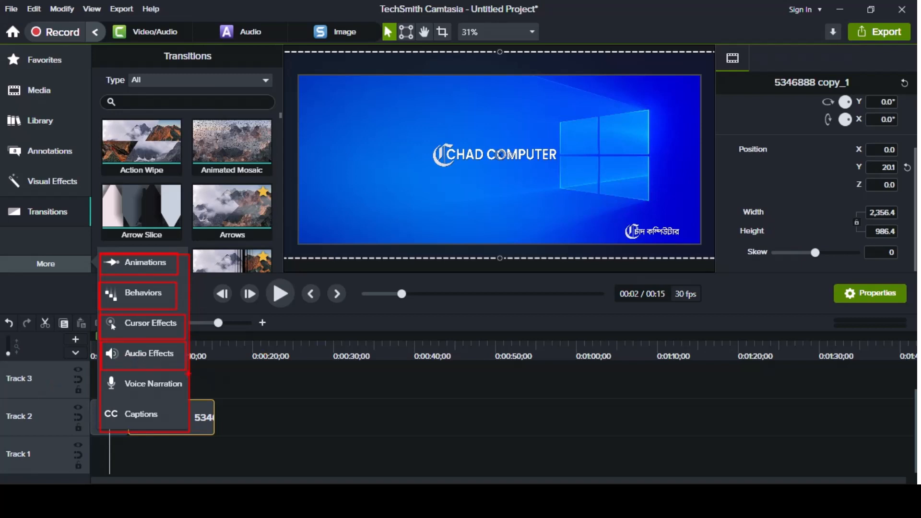